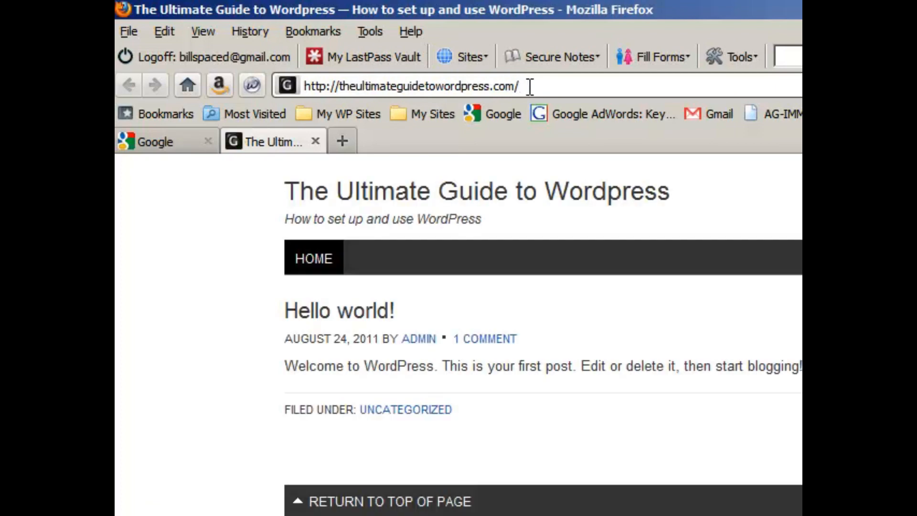
Open the site's wp-admin page in a new tab and log in with the saved credentials
text(wp-admin)
key(alt+Return)
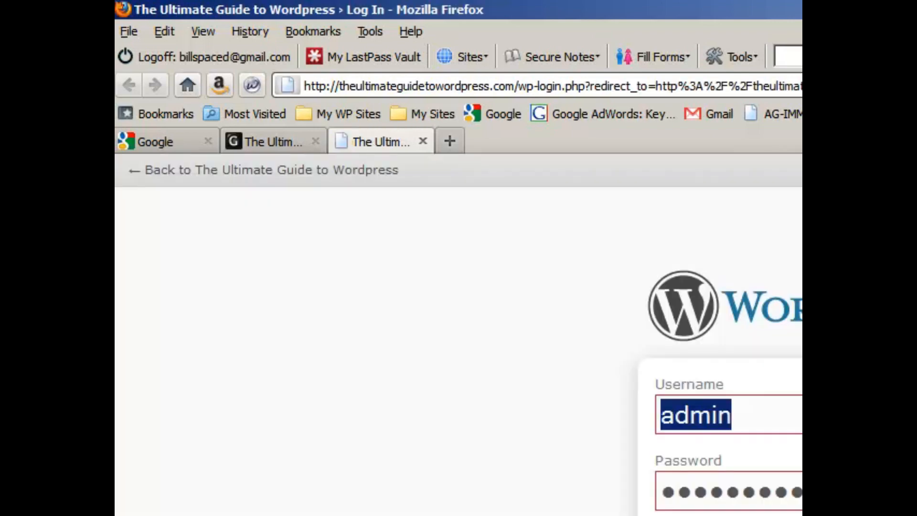
click(520, 266)
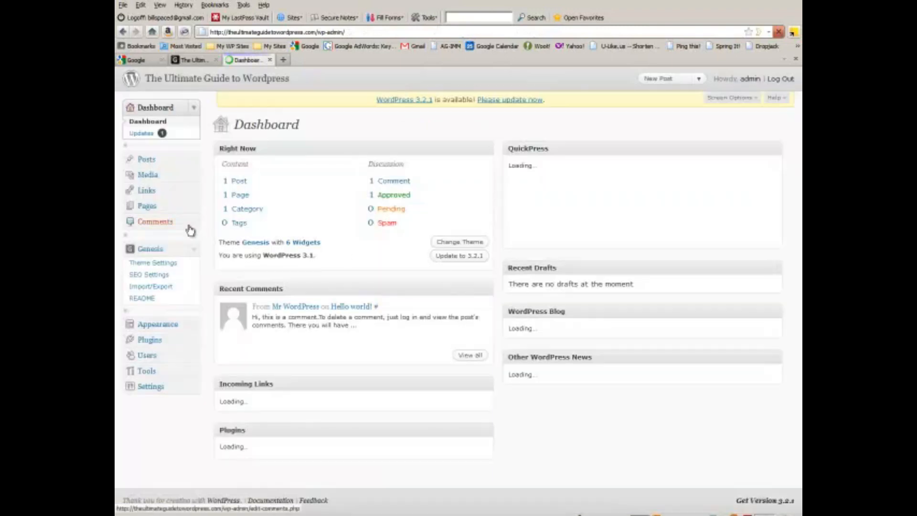
Search for "akismet" among the plugins available to add to the site
click(194, 341)
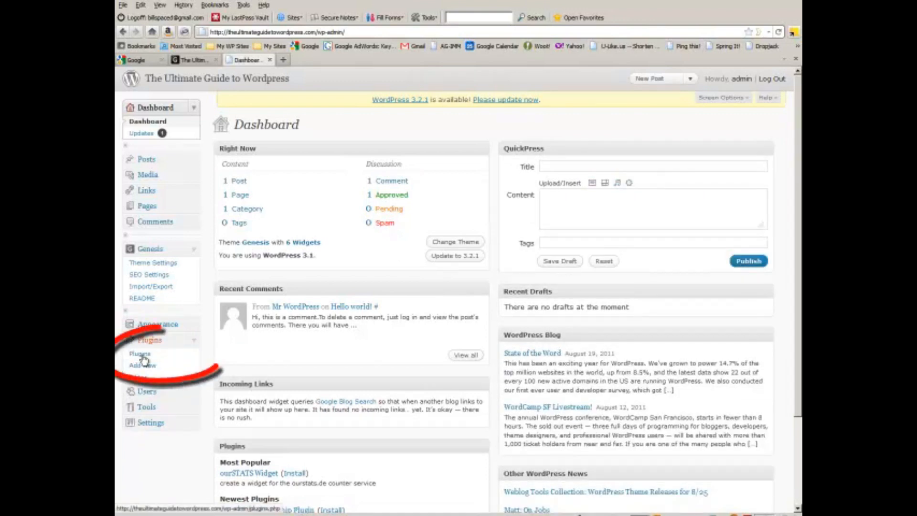
click(143, 367)
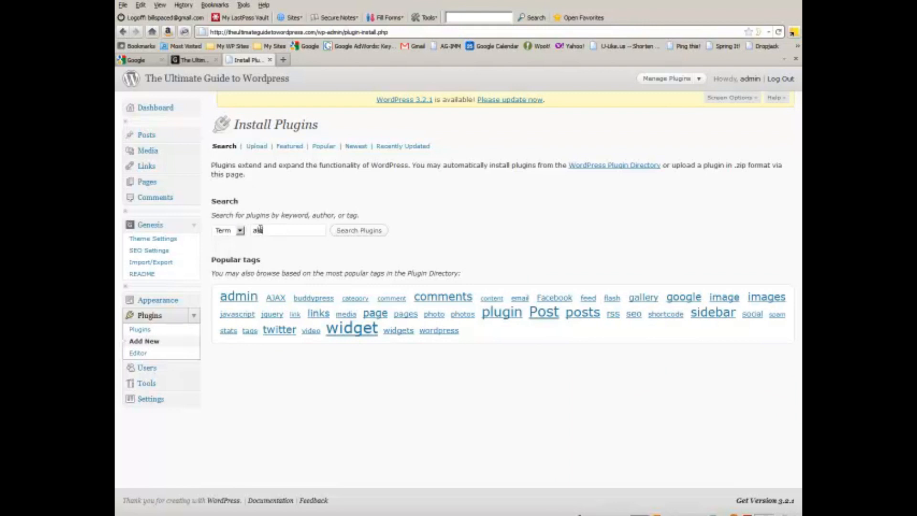
click(260, 230)
text(akisme)
text(ak)
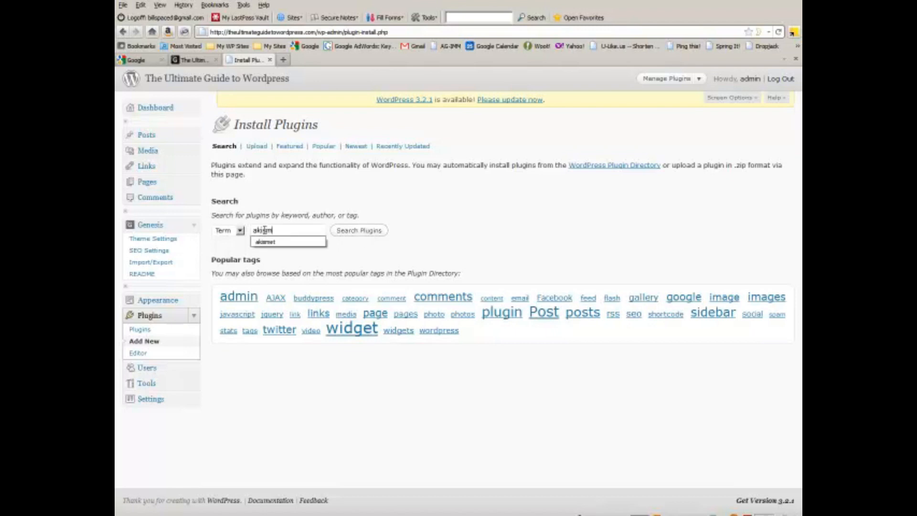
click(375, 231)
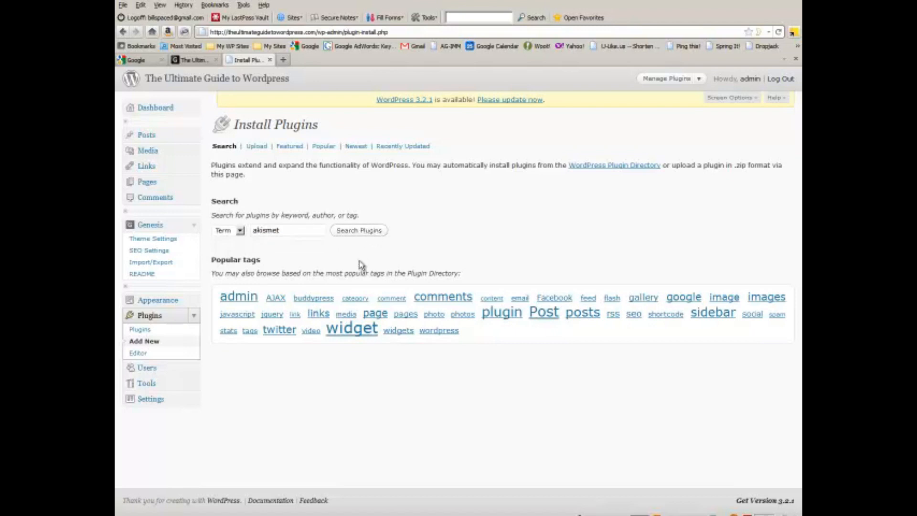
click(361, 231)
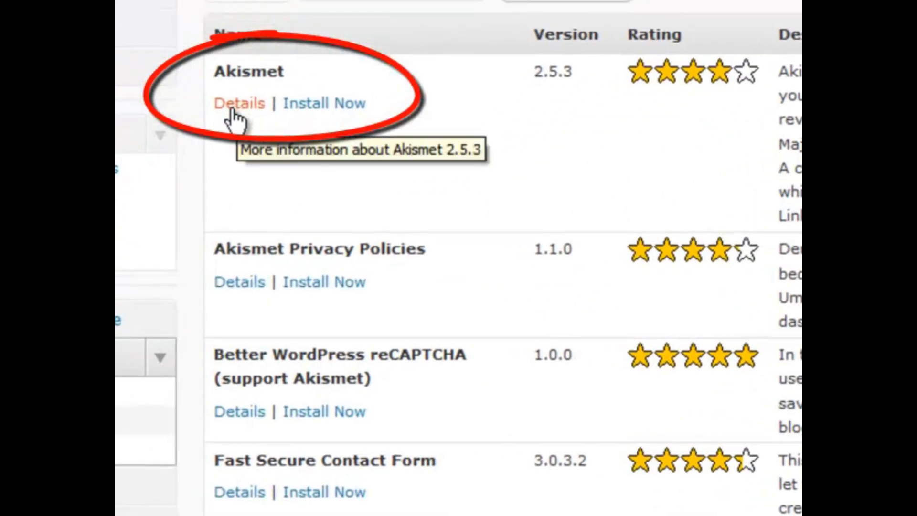
Install the Akismet plugin from the search results and activate it
click(313, 106)
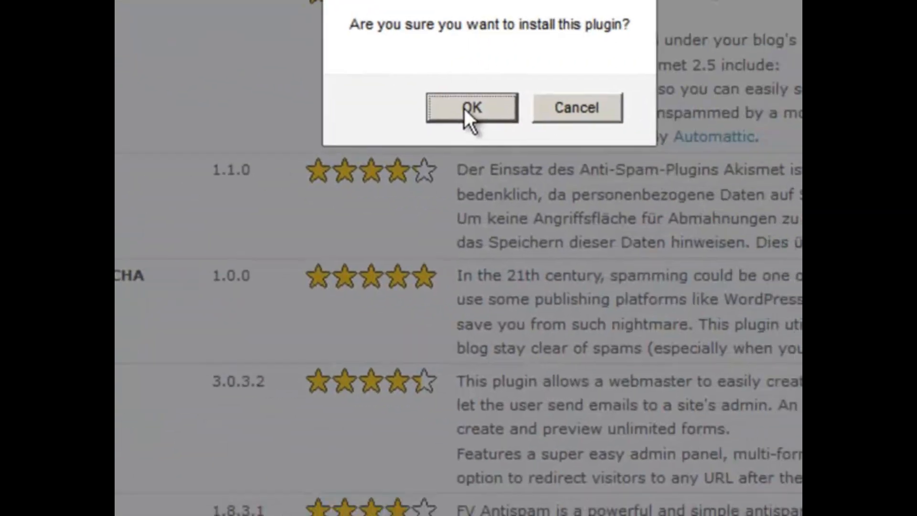
click(464, 107)
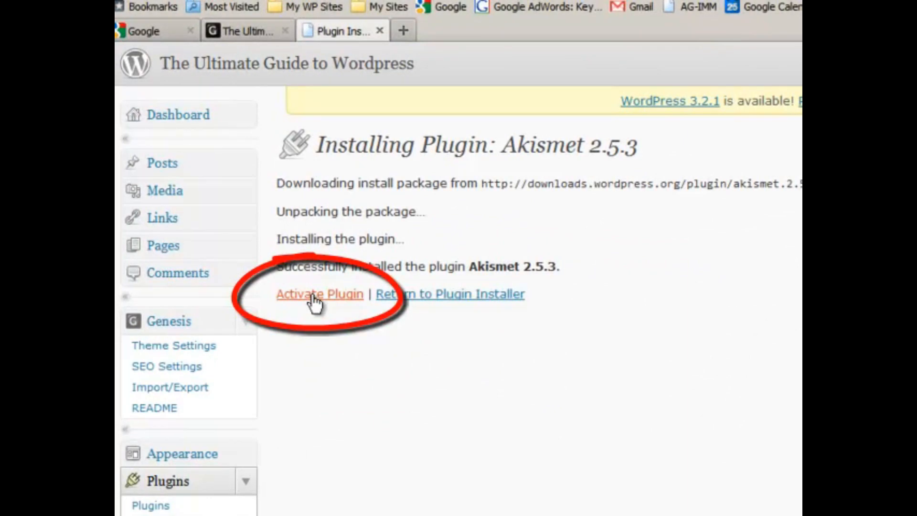
click(314, 296)
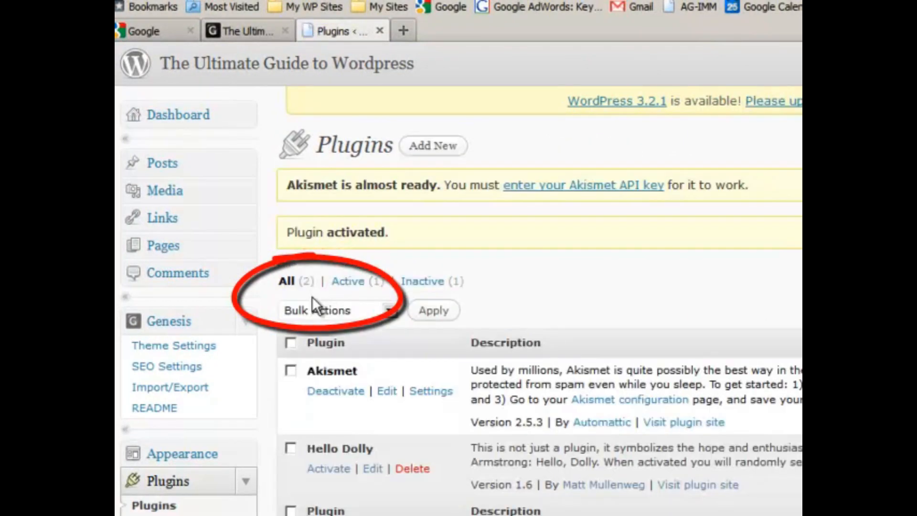
Try to save an Akismet API key in the plugin's settings by pasting the key and updating the options
click(433, 393)
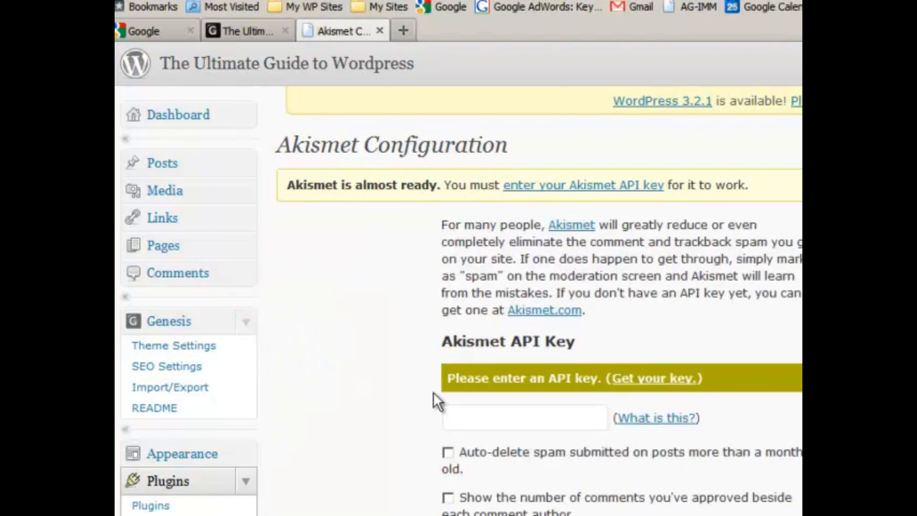
click(489, 421)
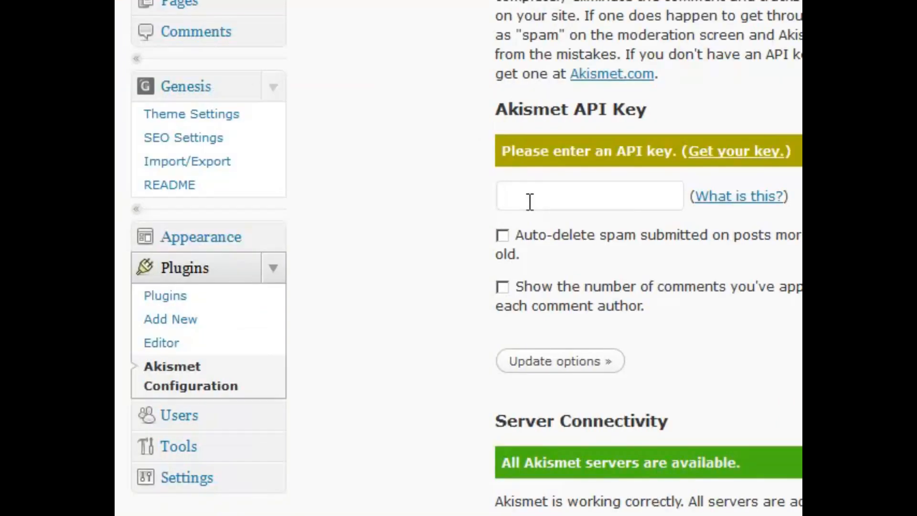
key(ctrl+v)
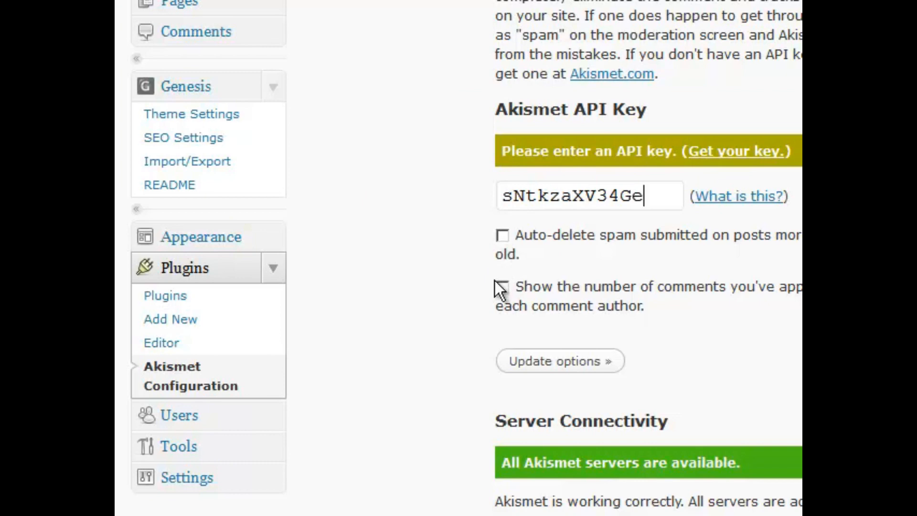
click(562, 365)
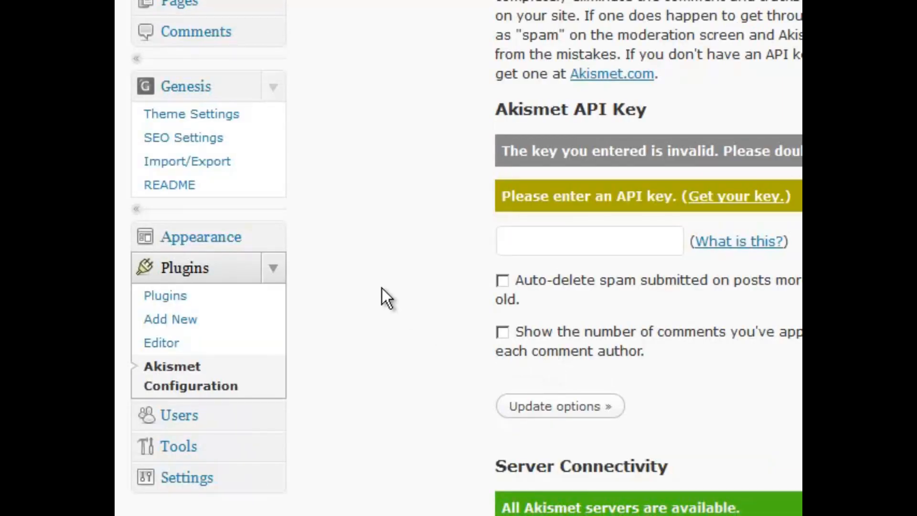
Delete the Hello Dolly plugin and its files from the site's installed plugins
click(165, 296)
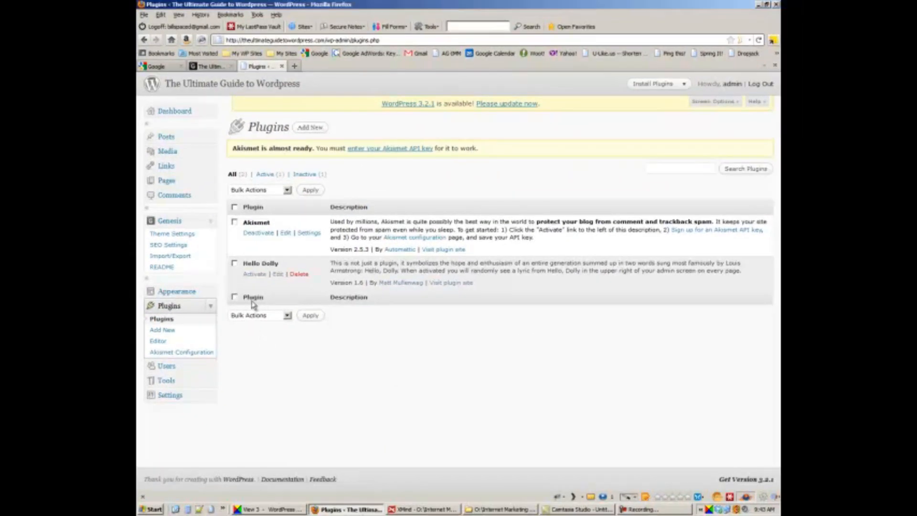
click(299, 275)
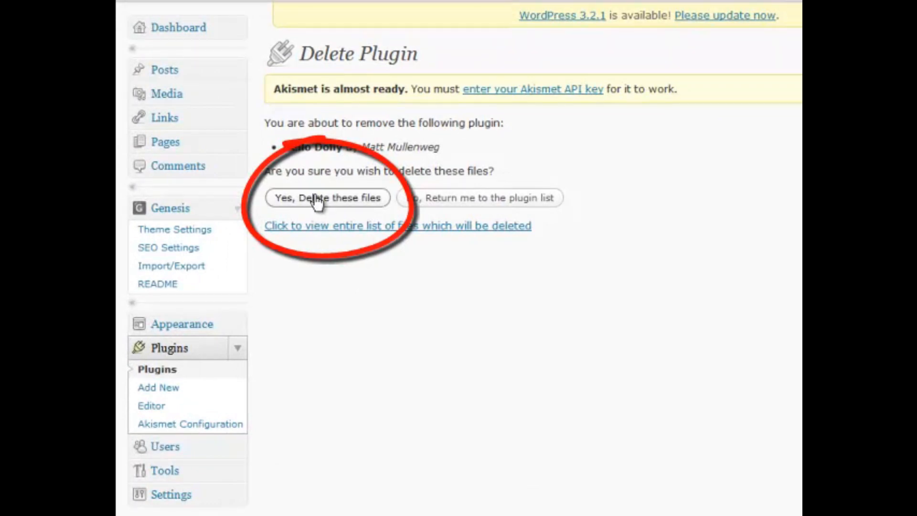
click(314, 197)
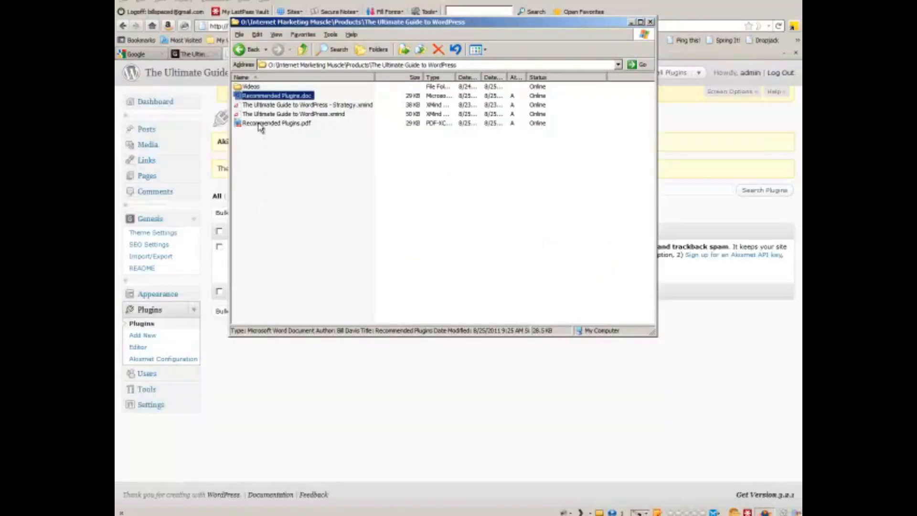
Open Recommended Plugins.pdf from the file folder and follow its all-in-one-seo-pack link, trusting the site
double_click(259, 124)
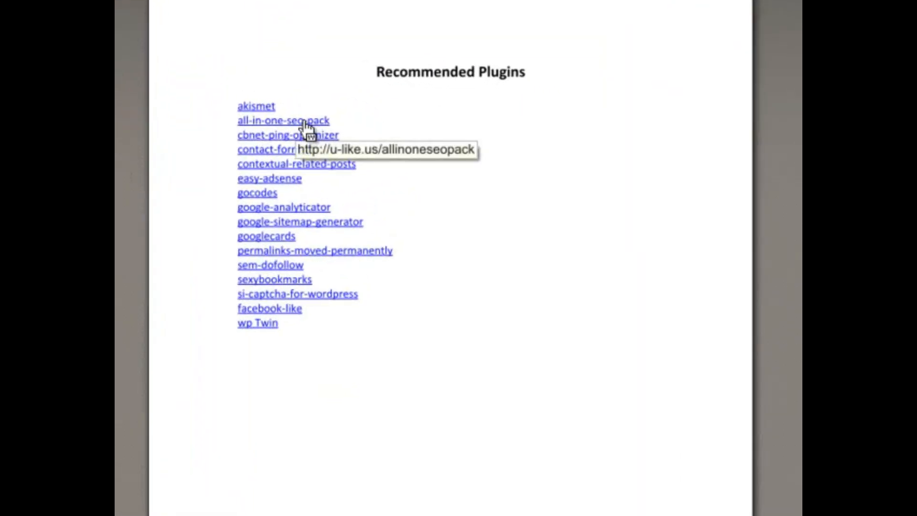
click(305, 122)
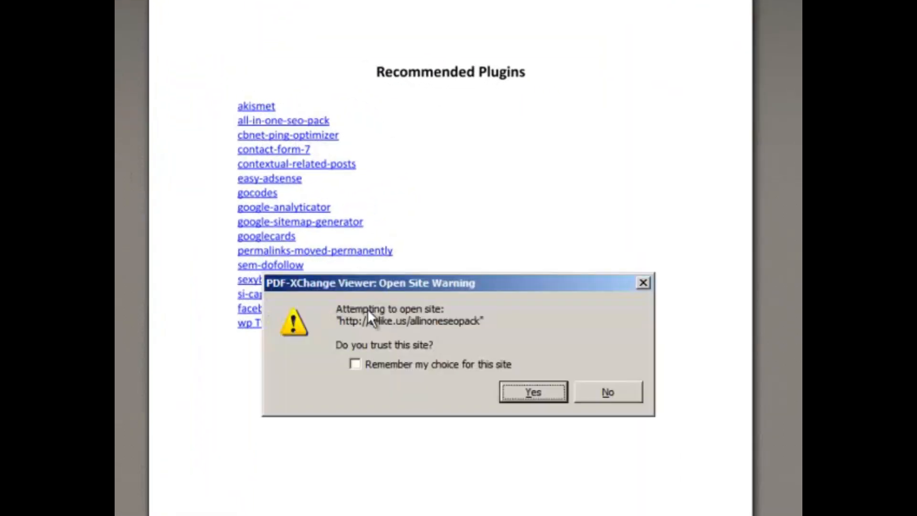
click(525, 388)
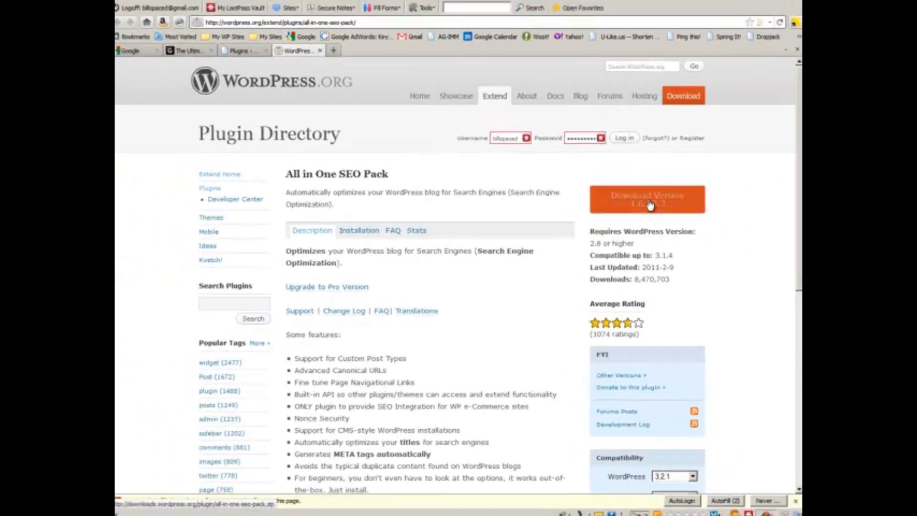
Download the All in One SEO Pack zip file and open the folder that contains it
click(649, 173)
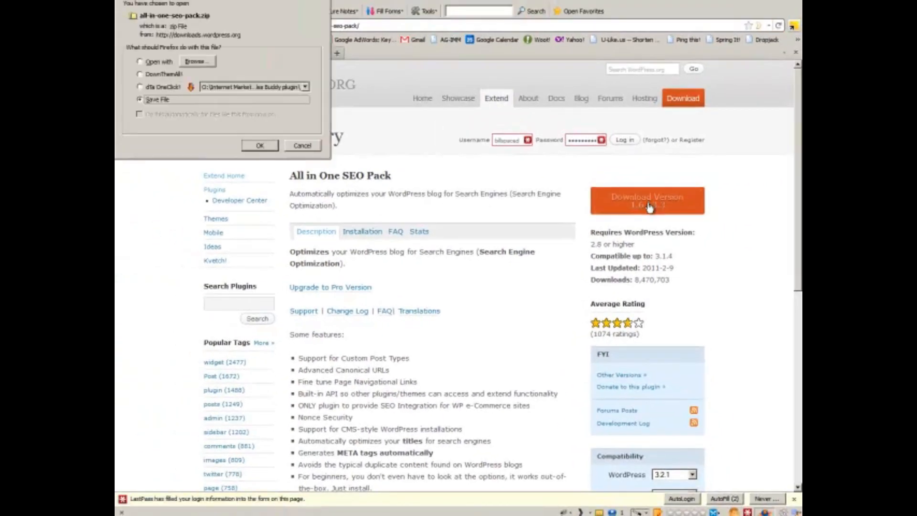
click(274, 146)
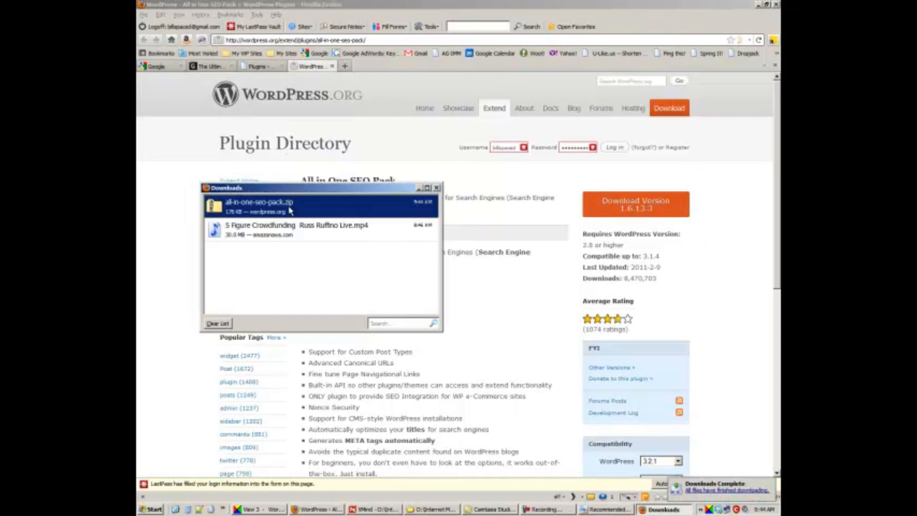
right_click(290, 210)
click(306, 221)
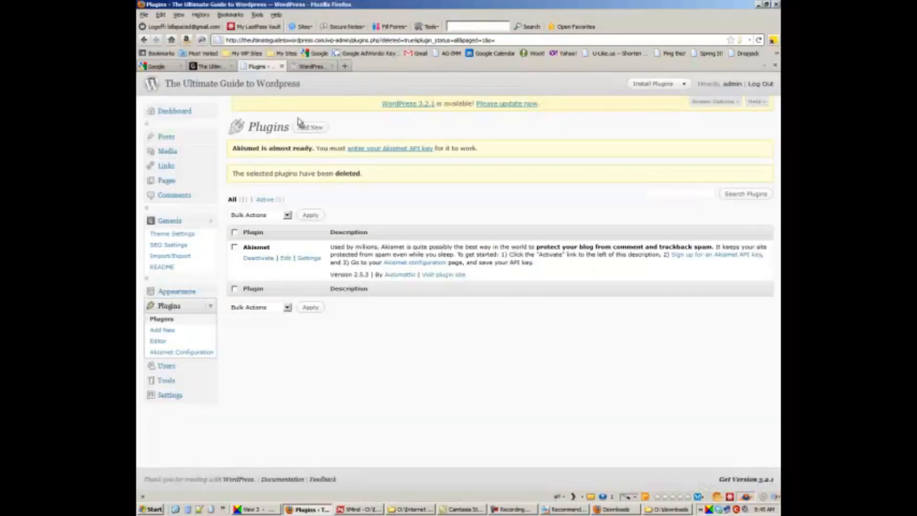
Install a new plugin by uploading all-in-one-seo-pack.zip from the desktop, and activate it
click(316, 128)
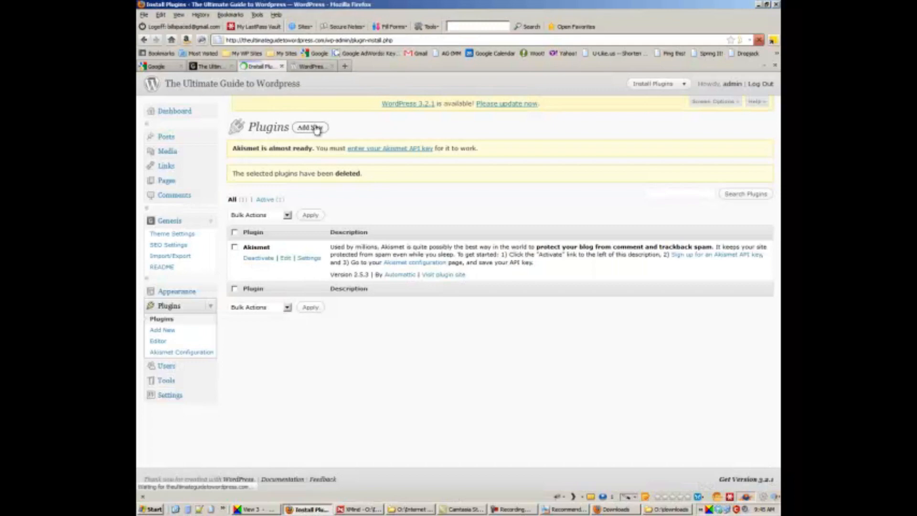
click(269, 176)
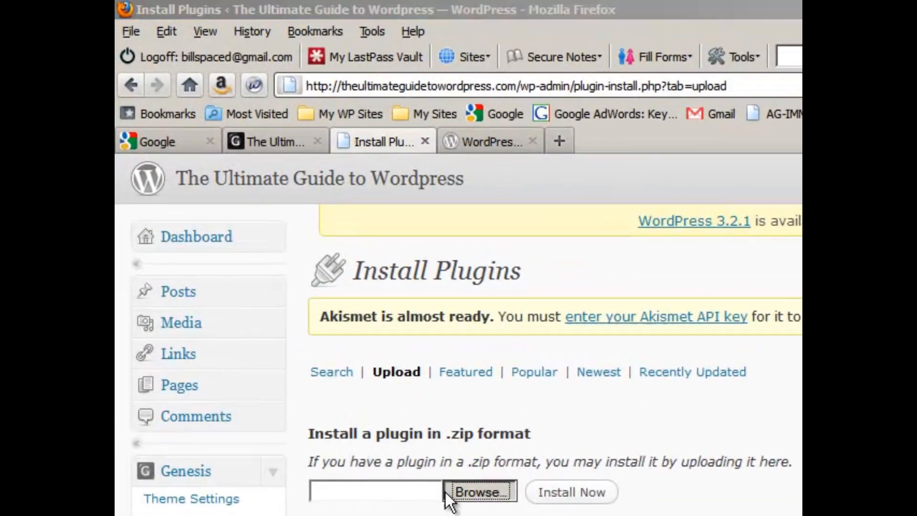
click(447, 492)
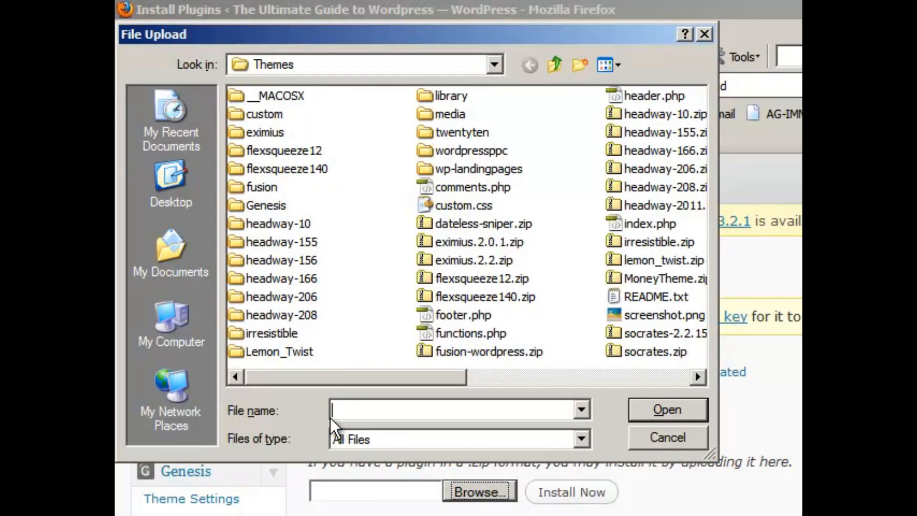
click(172, 198)
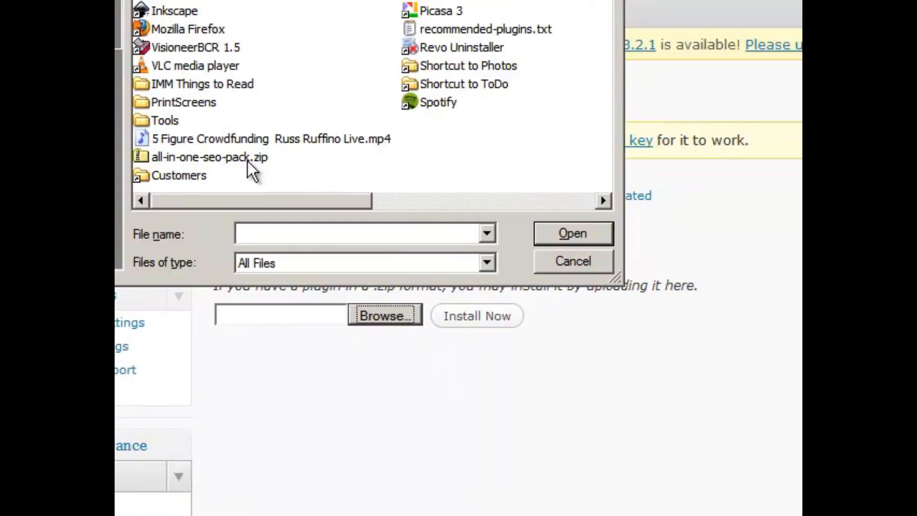
click(332, 334)
click(505, 153)
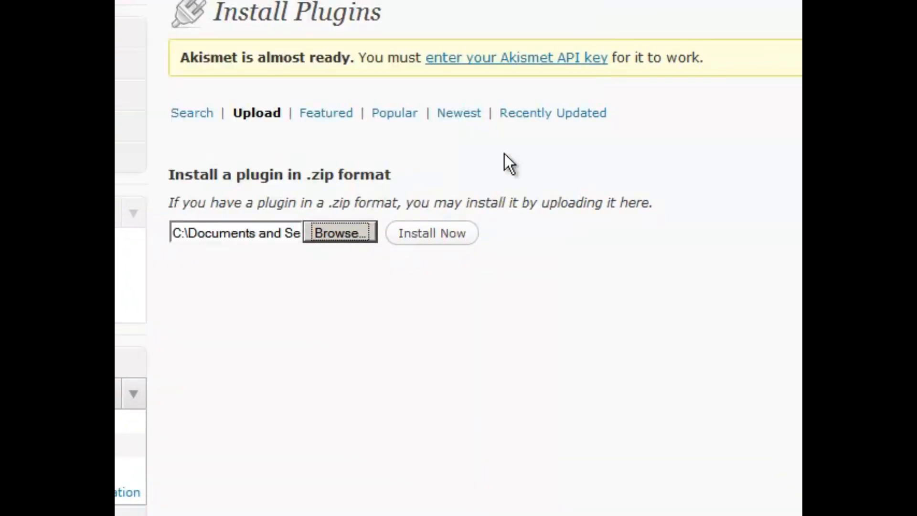
click(427, 238)
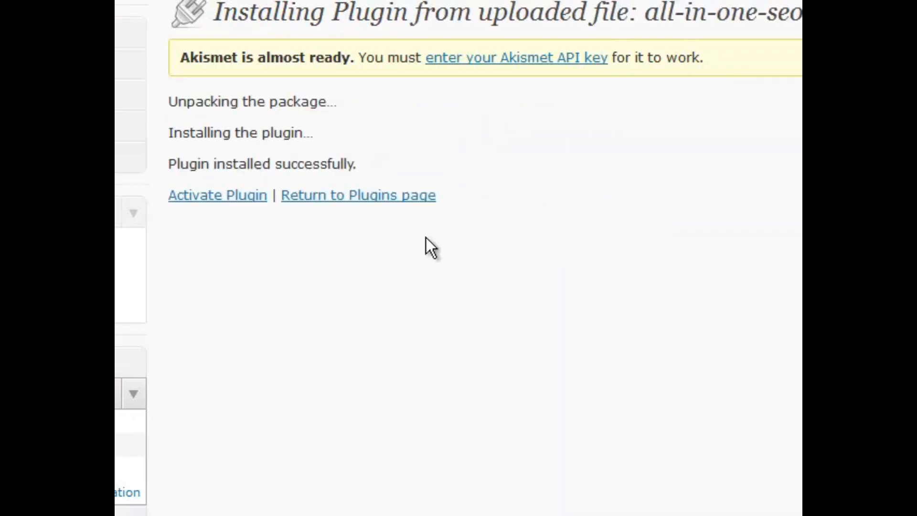
click(186, 195)
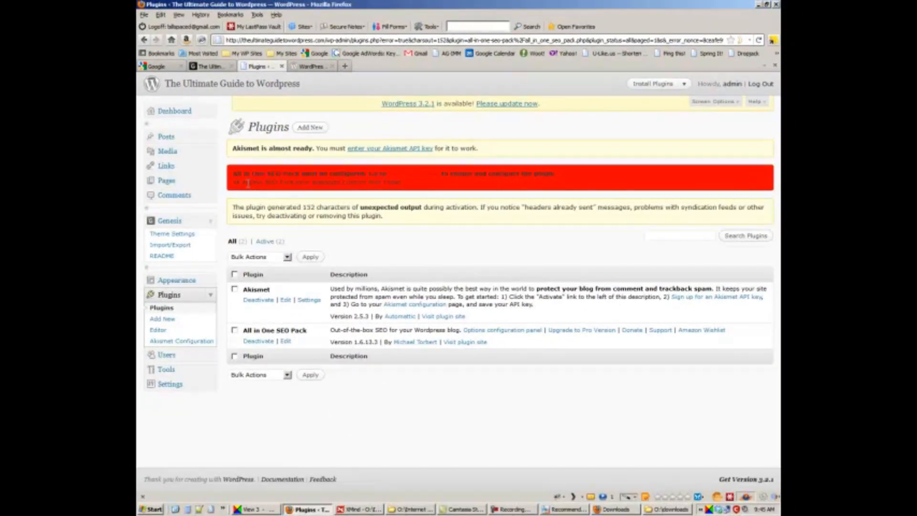
Open the All in One SEO plugin options and set Plugin Status to Enabled
click(428, 181)
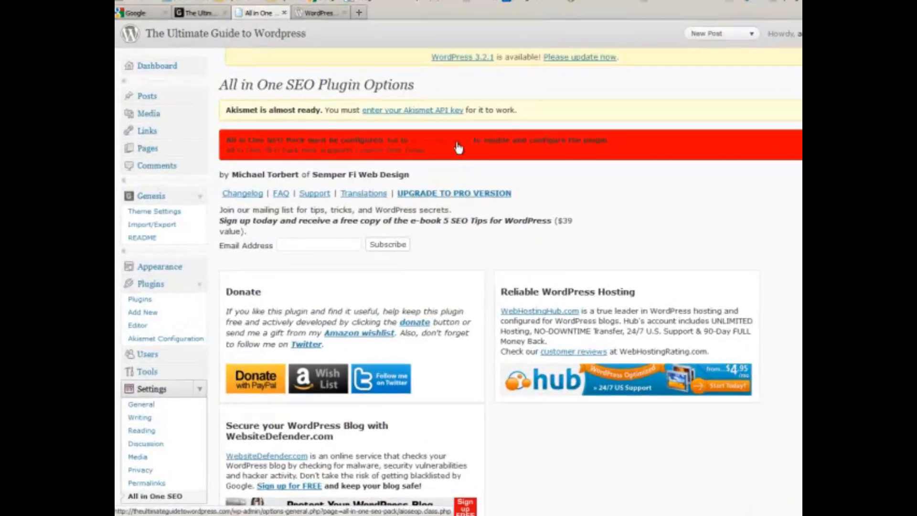
scroll(429, 181, down, 12)
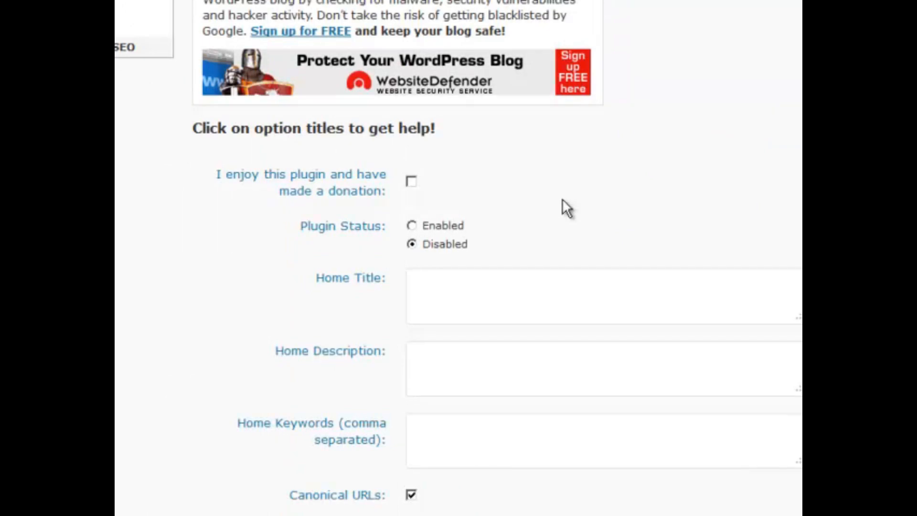
scroll(563, 199, down, 2)
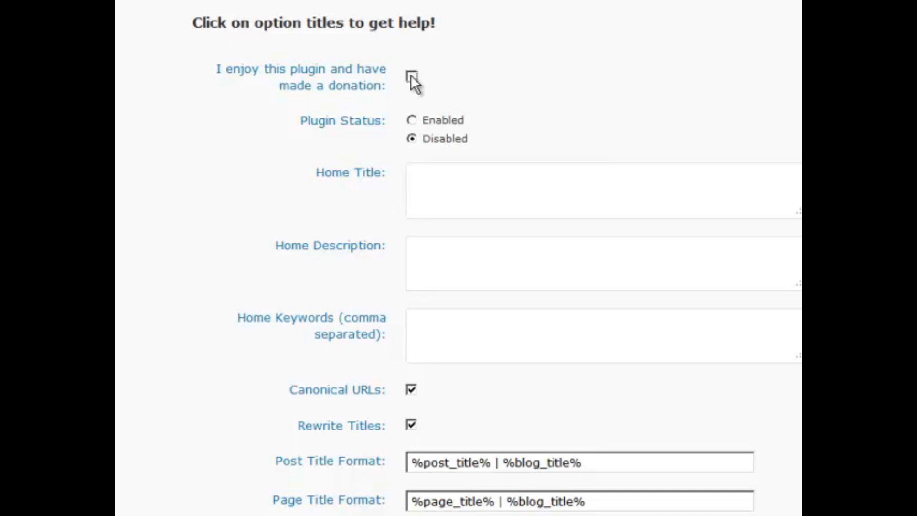
click(412, 121)
click(437, 186)
click(437, 252)
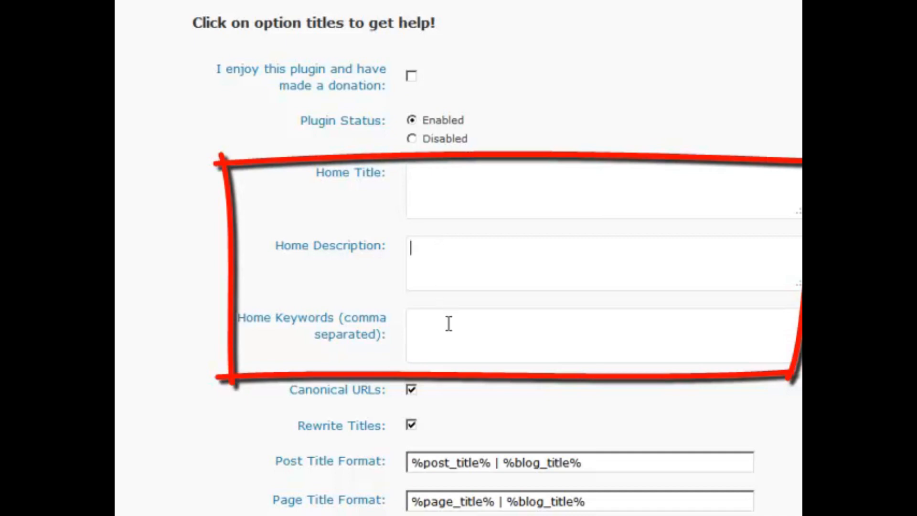
click(442, 342)
click(452, 188)
click(450, 250)
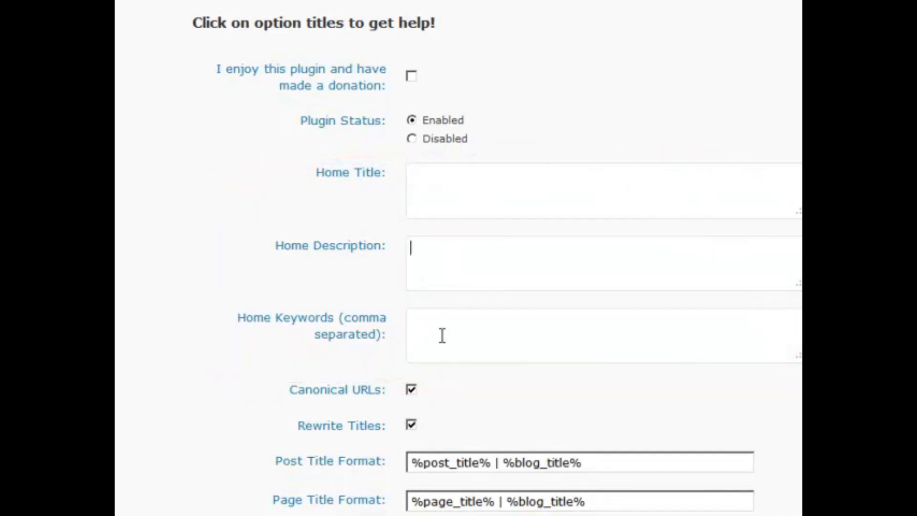
Set the Home Title to "The Ultimate Guide to WordPress" in the All in One SEO options
click(443, 336)
scroll(632, 325, down, 10)
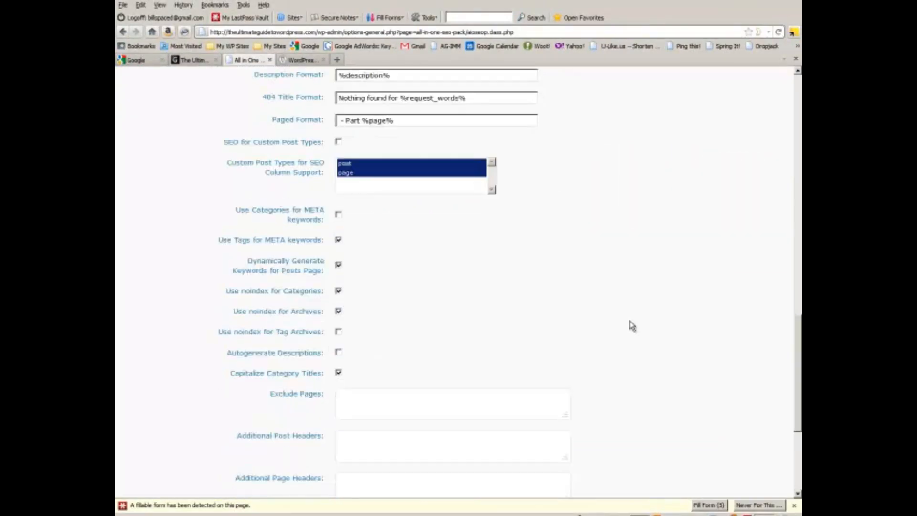
scroll(632, 325, down, 4)
scroll(632, 326, up, 15)
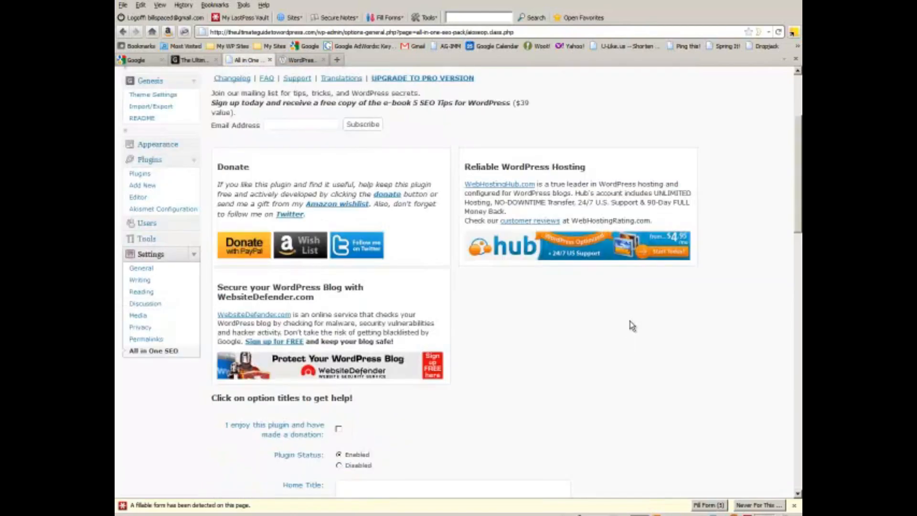
scroll(629, 330, down, 4)
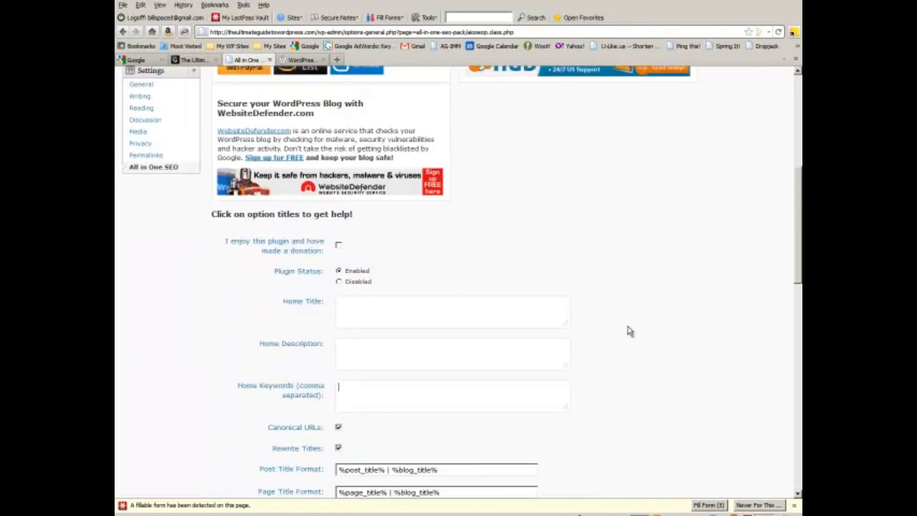
click(390, 311)
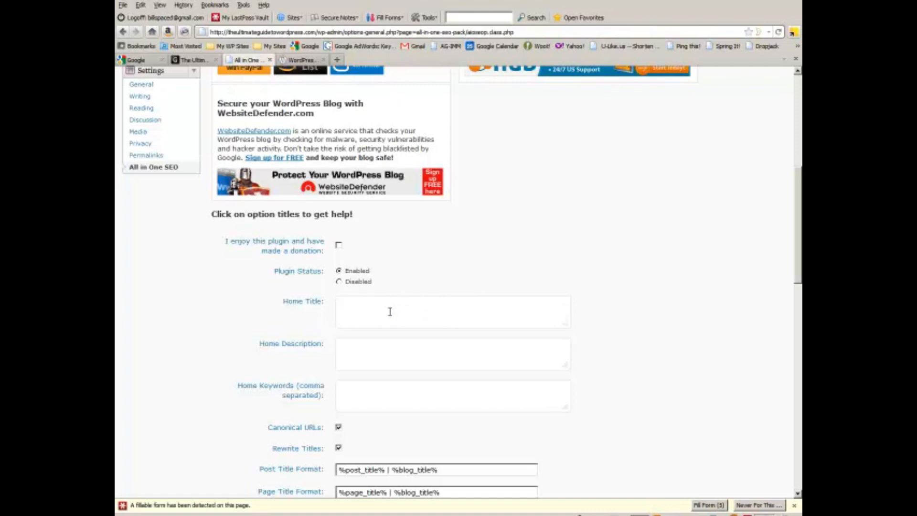
text(The U)
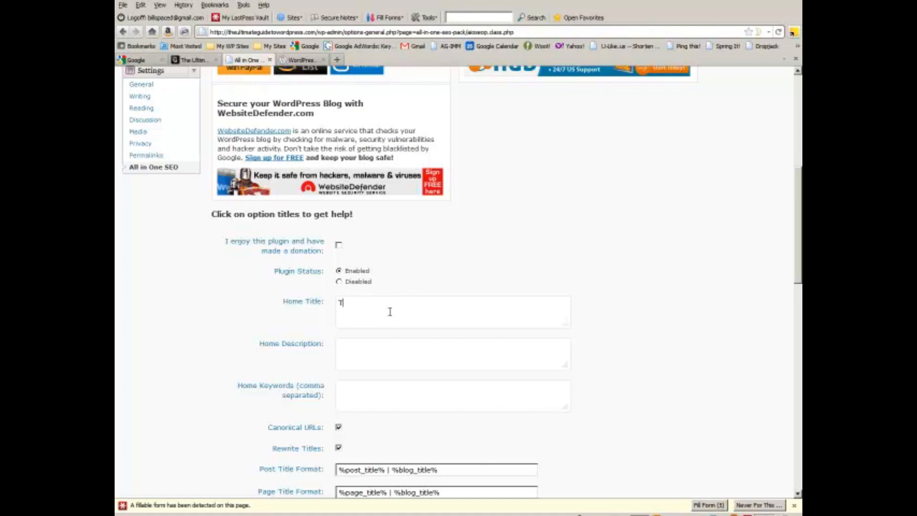
text(ltimate )
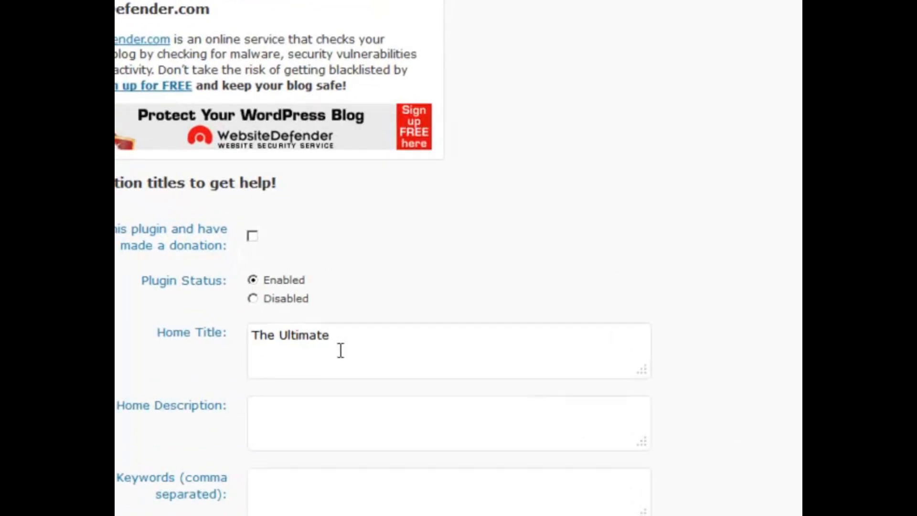
text(Guide to Wo)
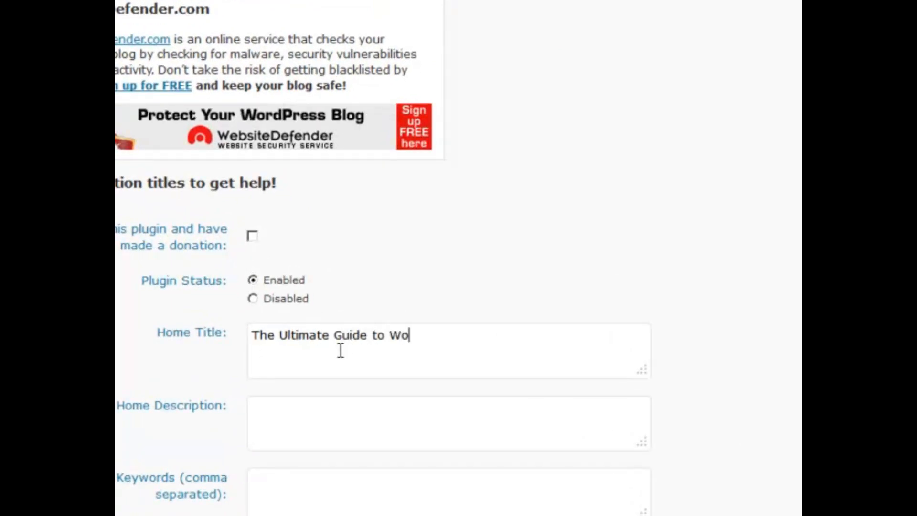
text(rdPress)
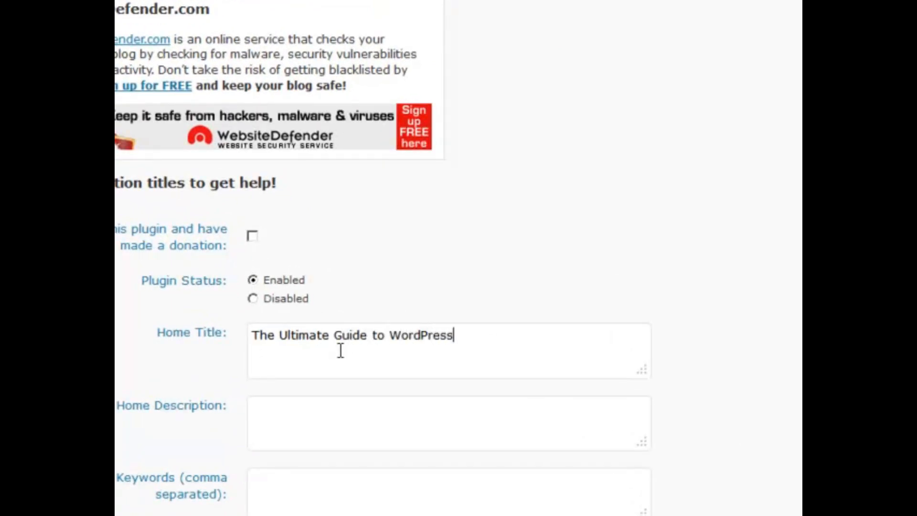
click(366, 448)
Open Google in a new browser tab and search for "wordpress"
click(347, 65)
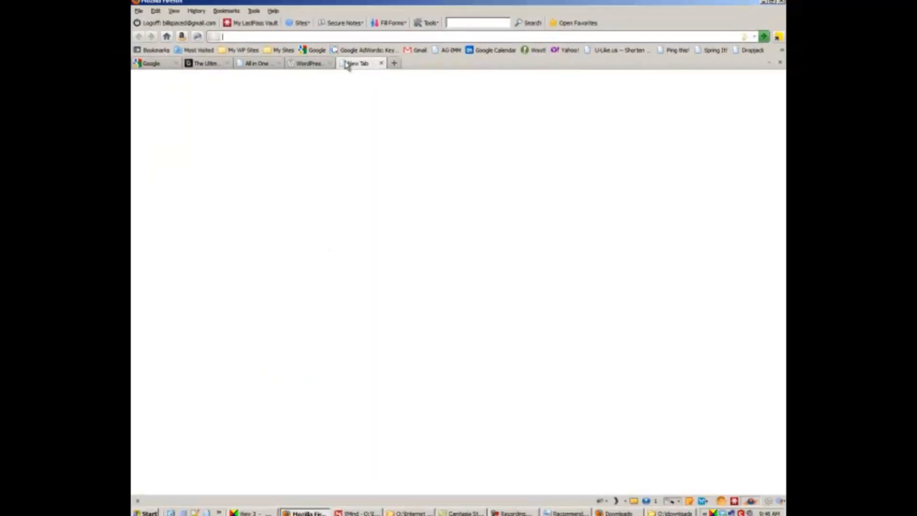
text(g)
key(Down)
key(Return)
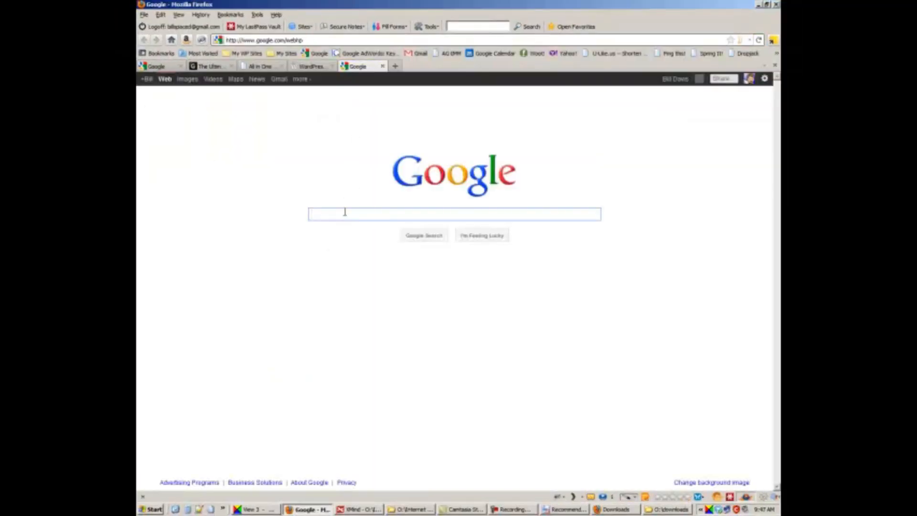
text(wordpress)
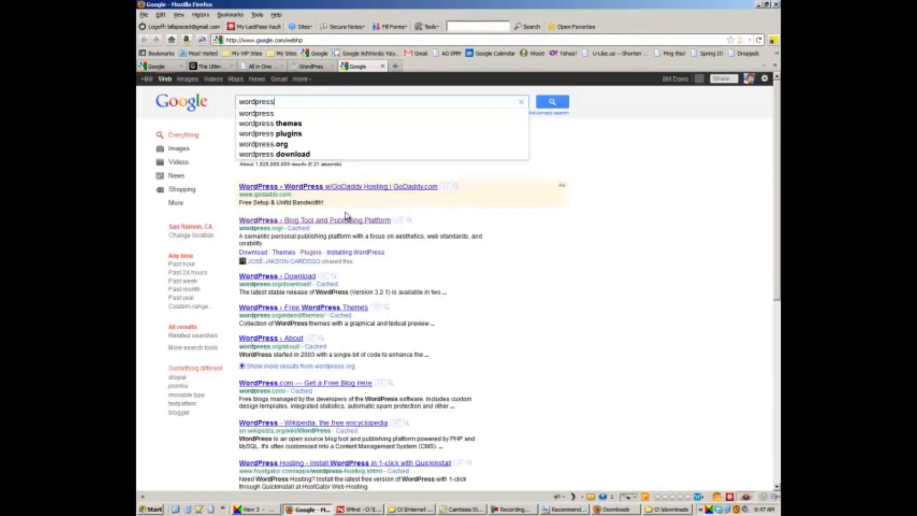
key(Return)
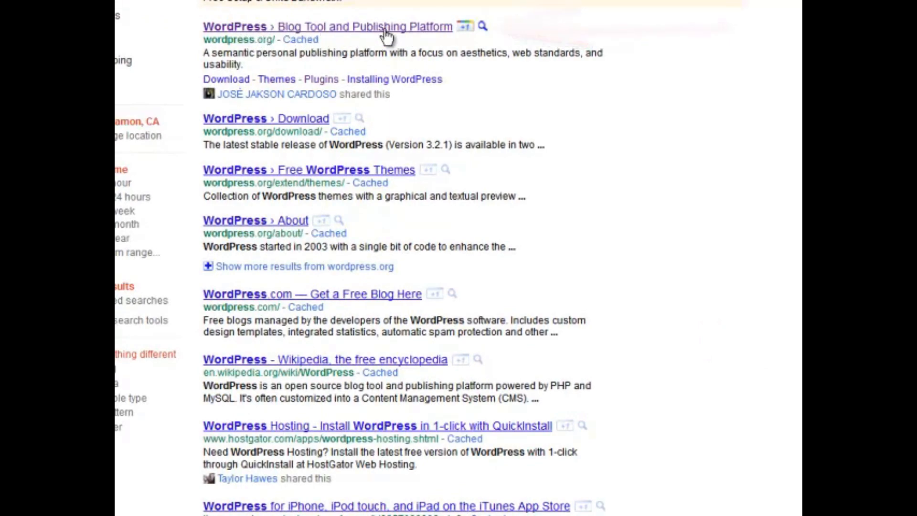
Examine the web address and description text of the wordpress.org search result and the description of the WordPress Download result
drag(203, 52, 268, 68)
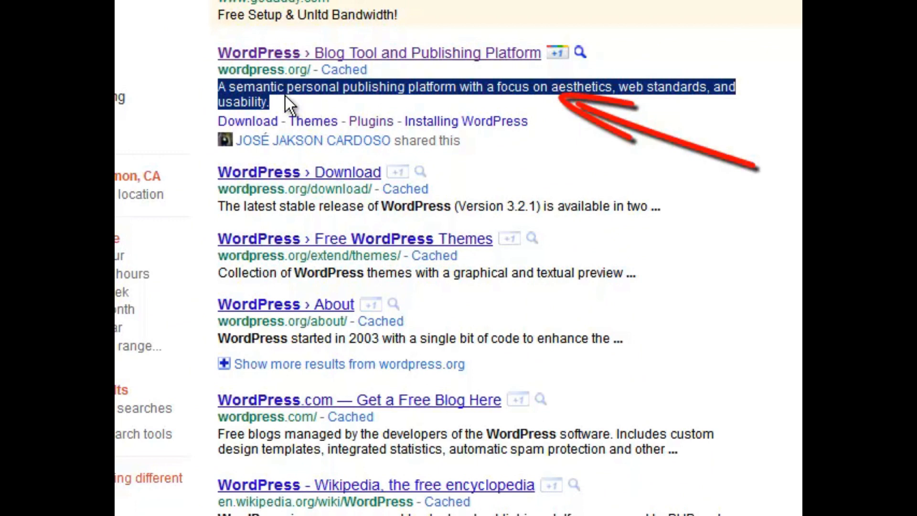
drag(208, 68, 363, 81)
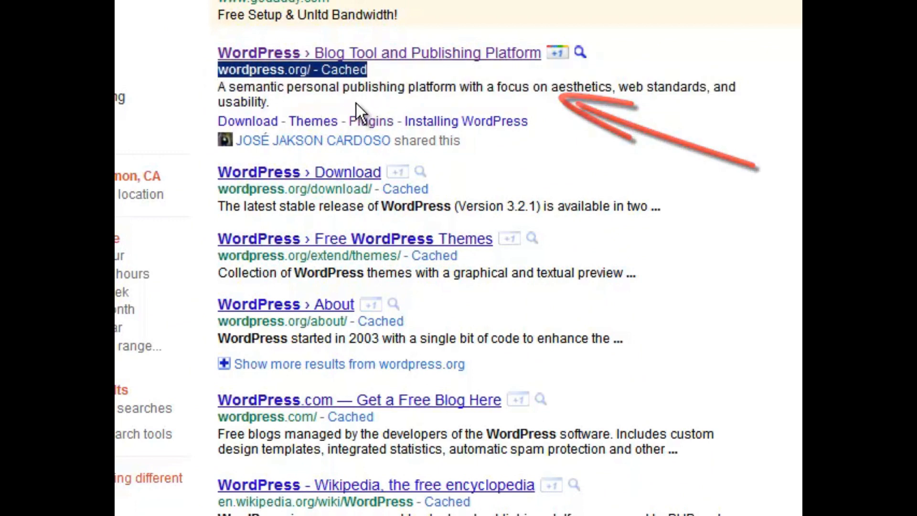
drag(328, 109, 218, 93)
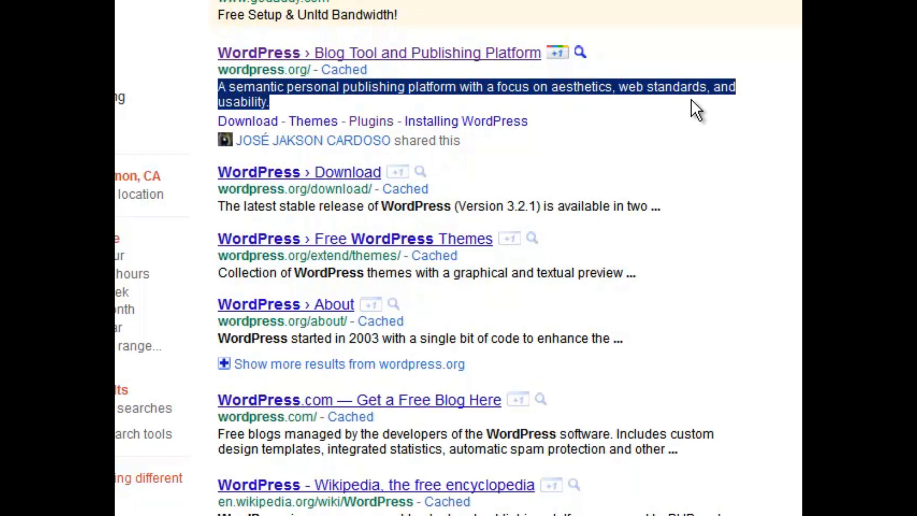
shift+click(607, 96)
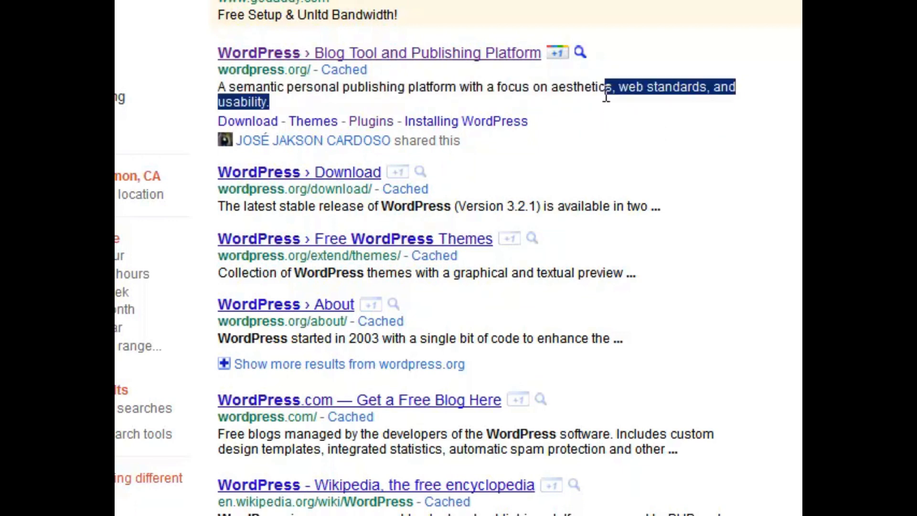
click(600, 97)
drag(586, 184, 691, 209)
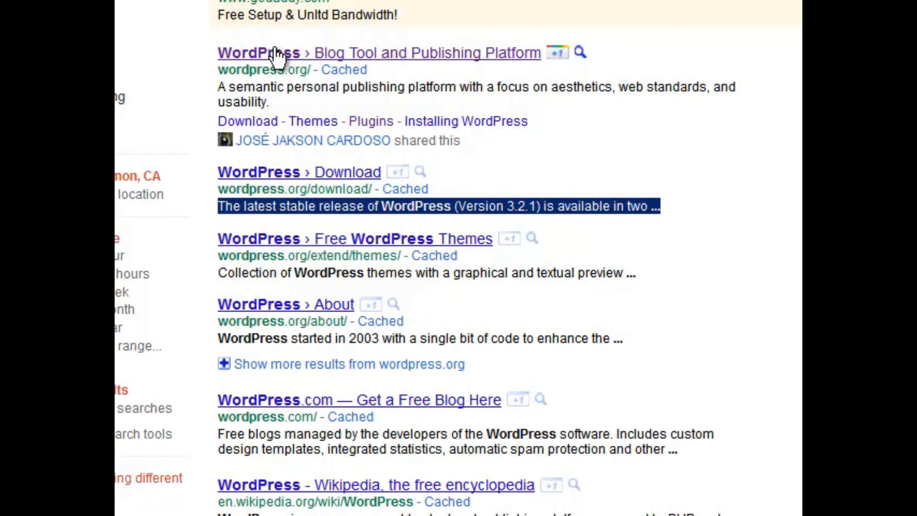
click(715, 205)
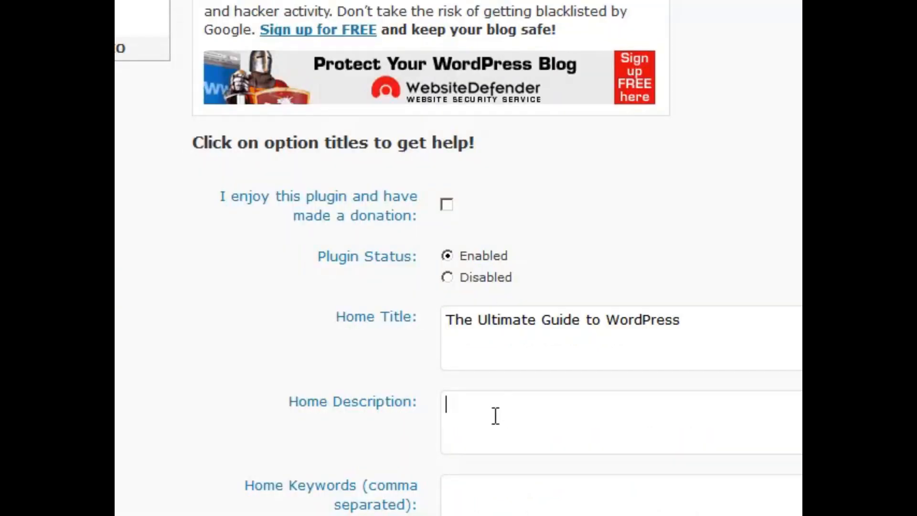
Back in the plugin options, set the Home Description to "Everything you want to know about Wordpress--installation, configuration, use, backing up, addons, etc."
text(Everything)
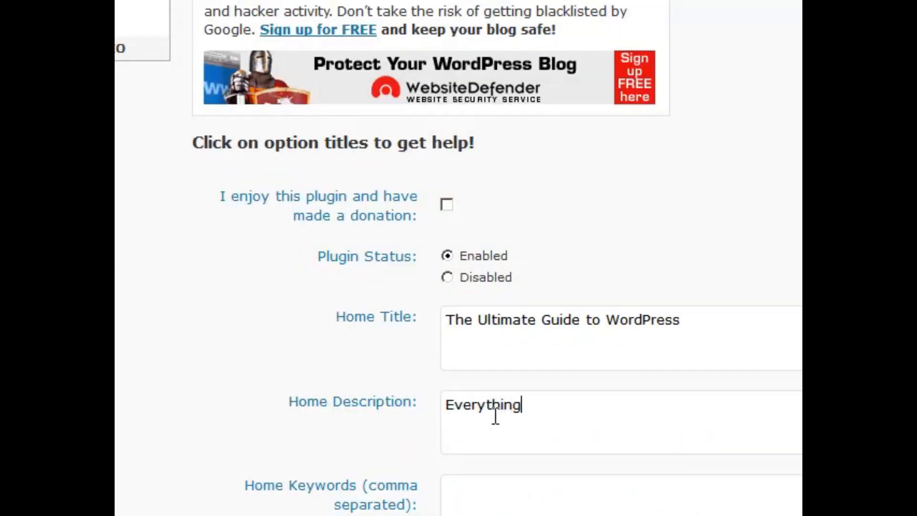
text( you want to ikno)
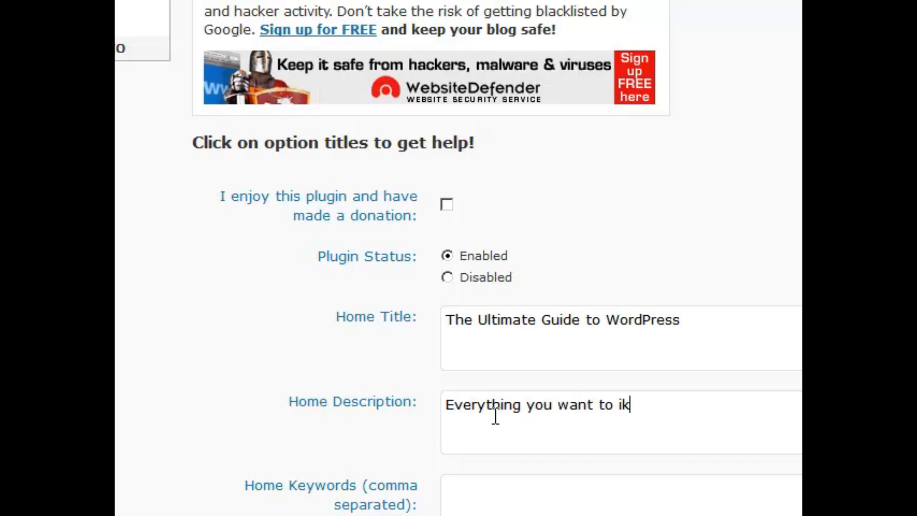
key(BackSpace)
key(BackSpace)
key(BackSpace)
key(BackSpace)
text(know about Wordpress)
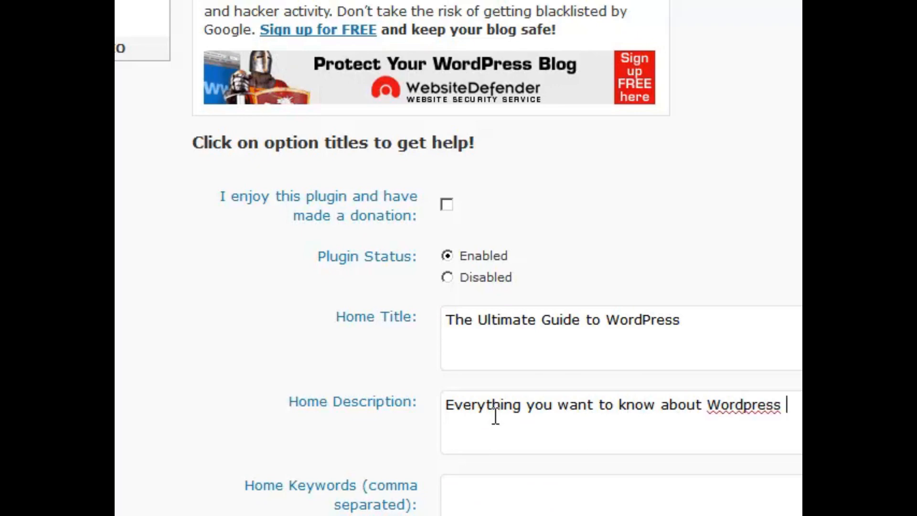
key(BackSpace)
key(BackSpace)
text(s)
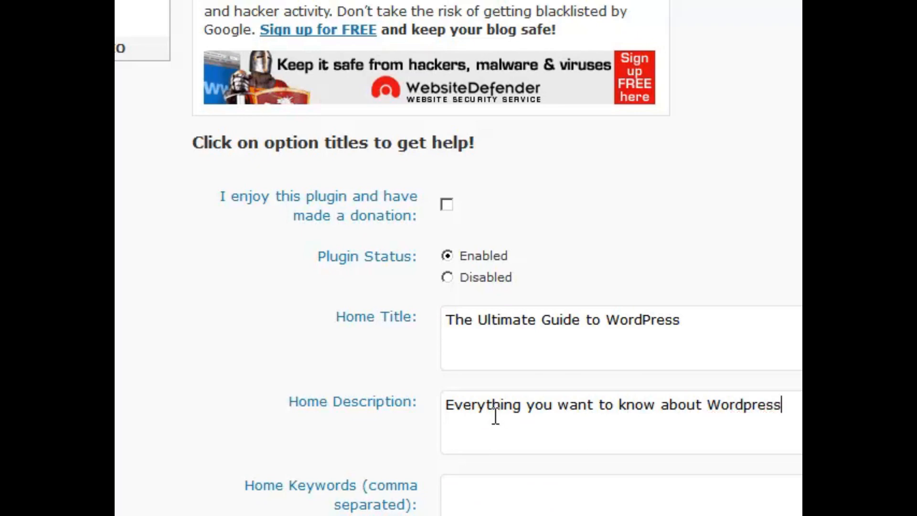
text(--c instat)
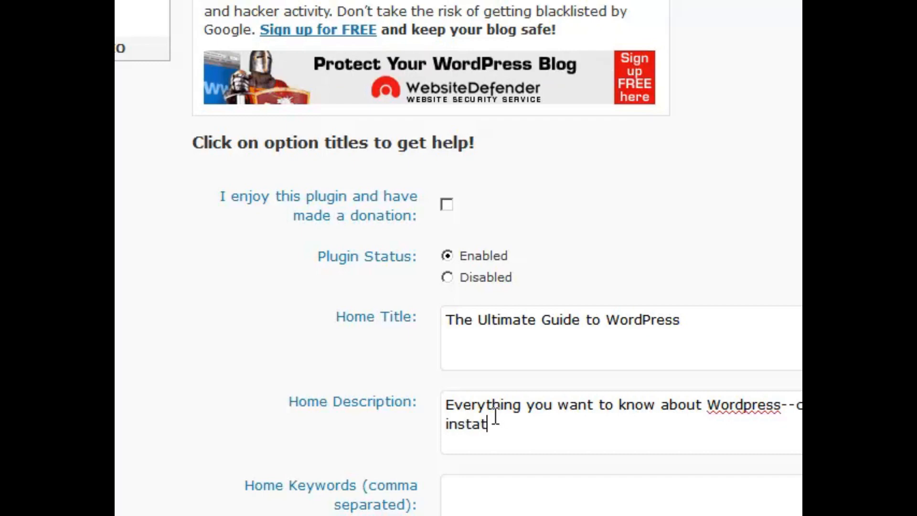
key(BackSpace)
key(BackSpace)
key(BackSpace)
key(BackSpace)
key(BackSpace)
key(BackSpace)
key(BackSpace)
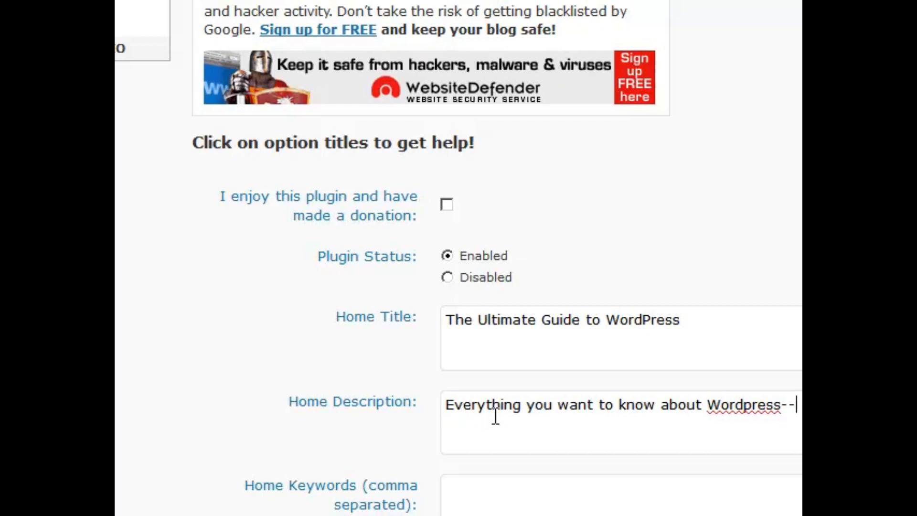
text(ion, )
text(configuratio)
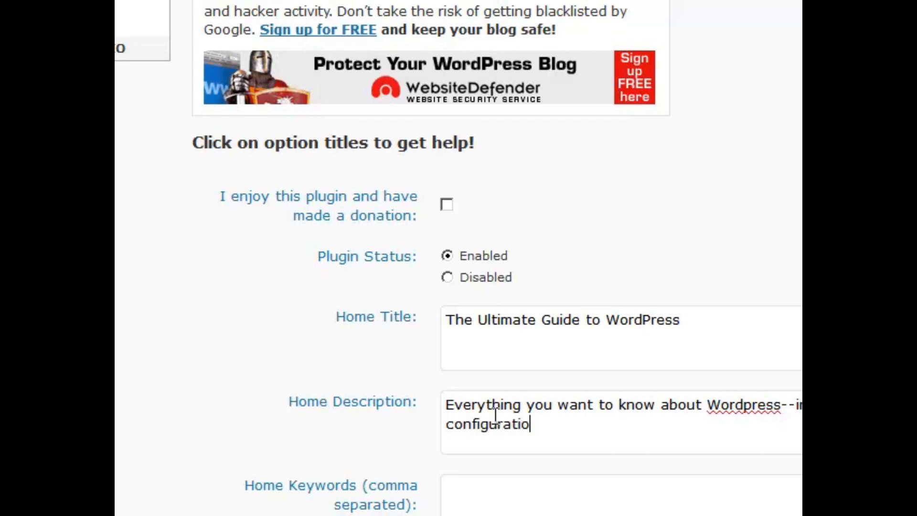
text(n, use, back)
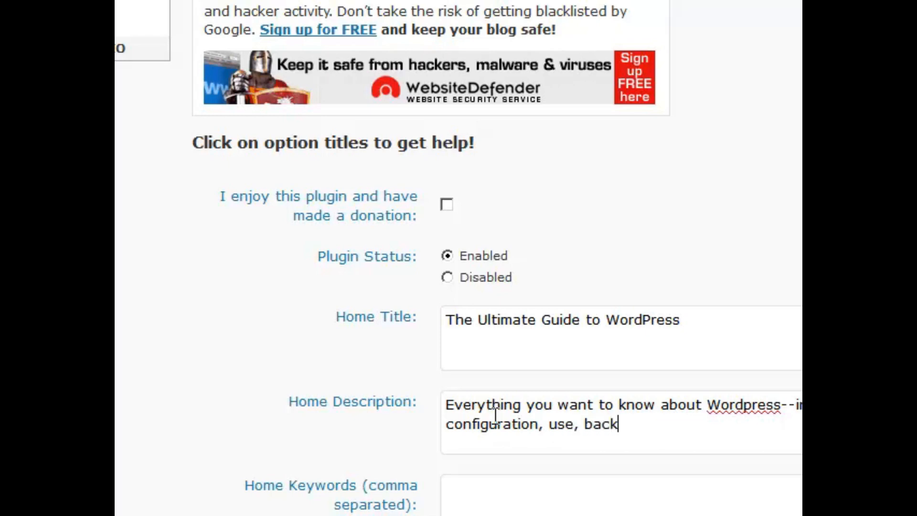
text(ing up, )
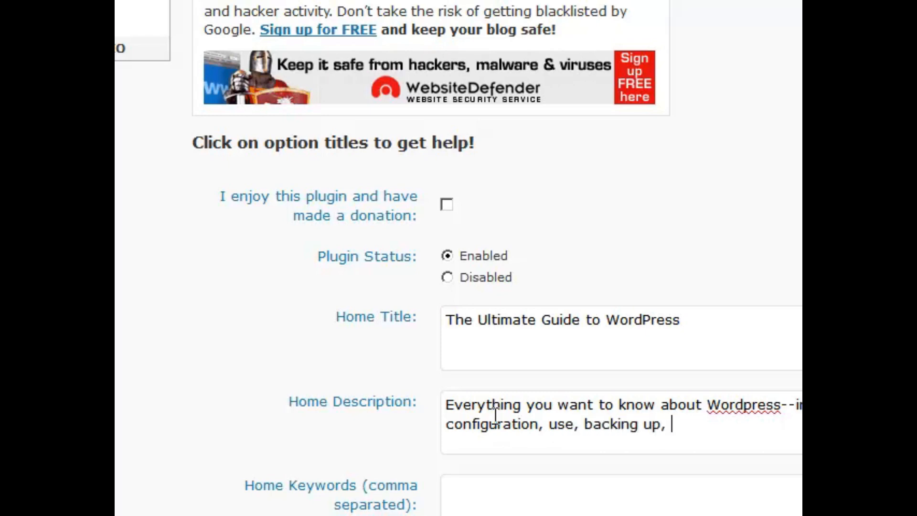
text(addons, etc.)
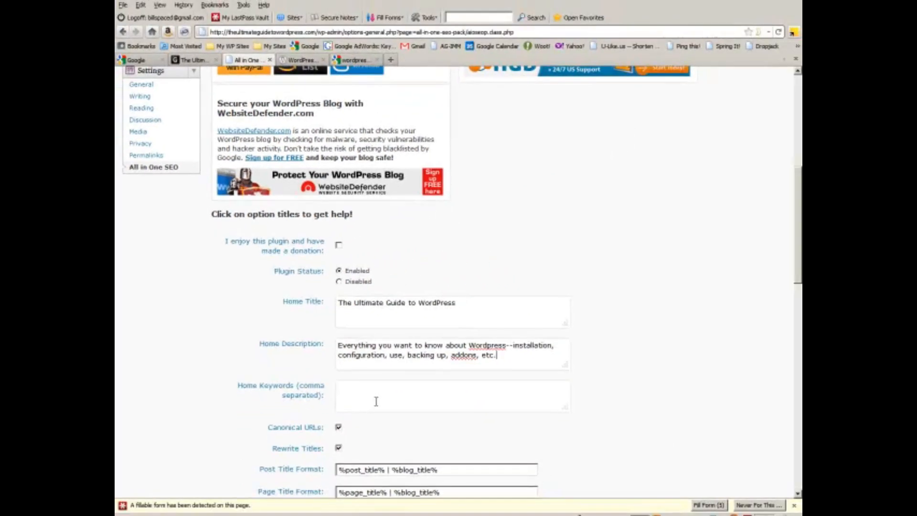
Set the Home Keywords to "WordPress, Guide to WordPress, Ultimate Guide to WordPress, how to use WordPress"
click(376, 401)
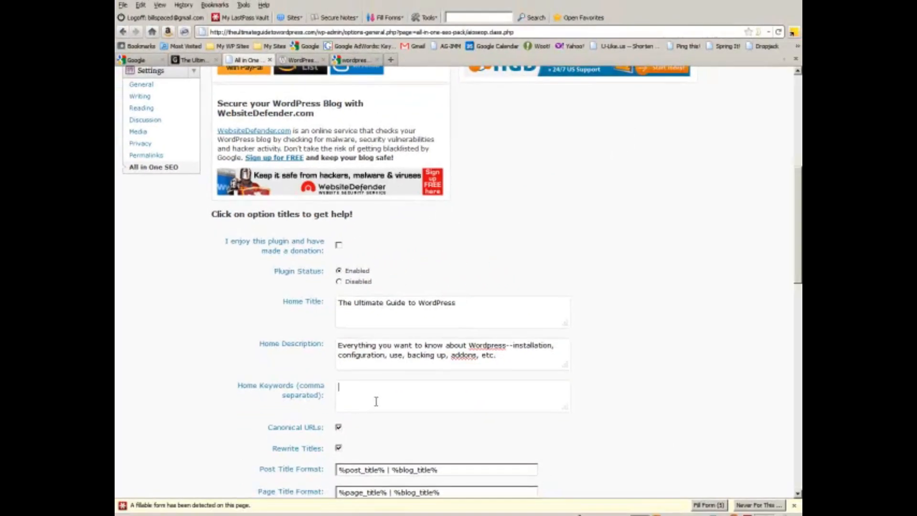
text(WordPress, )
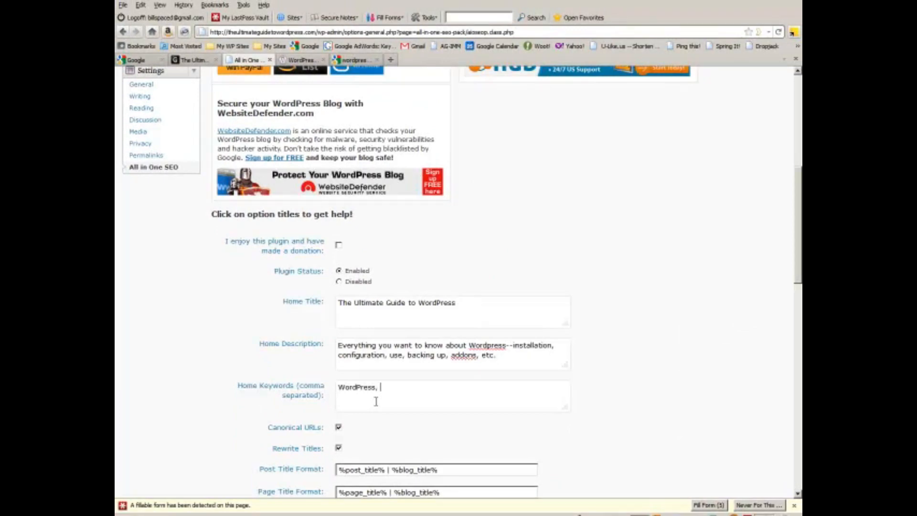
text(Guide to Word)
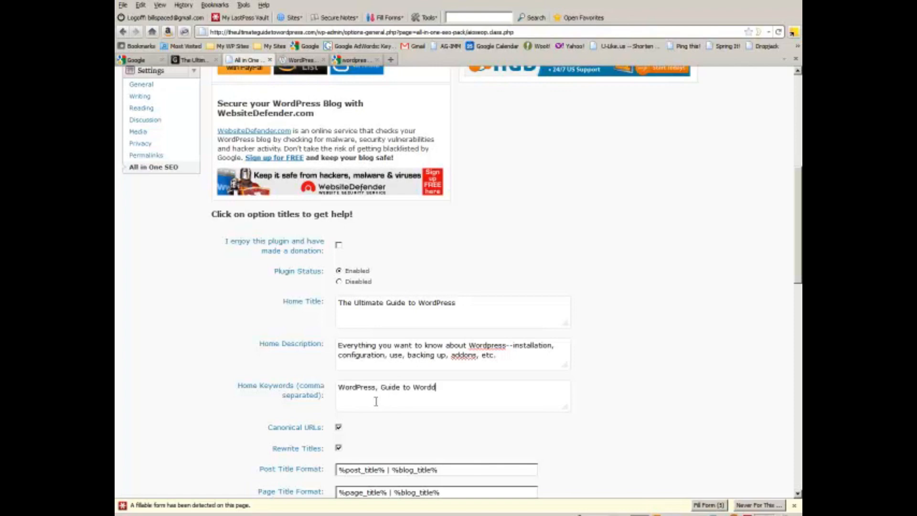
text(Press, Ultimate )
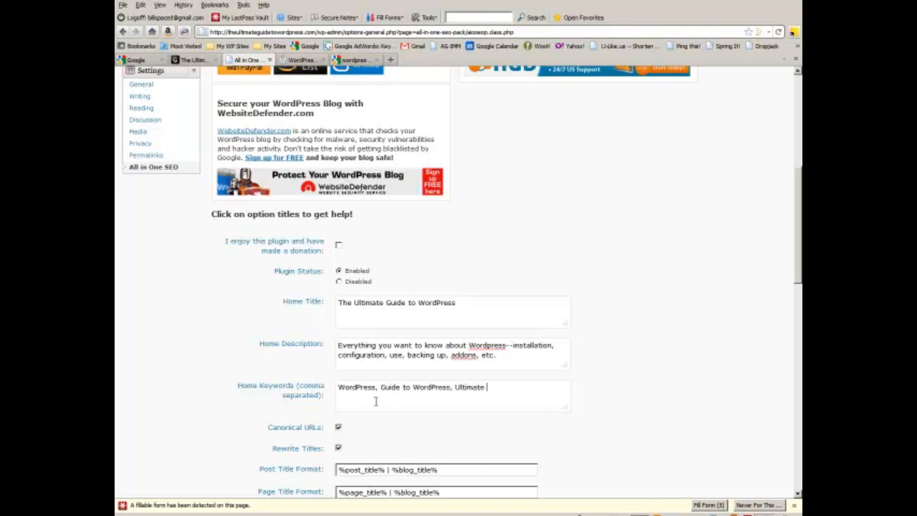
text(Guide to WordPress,)
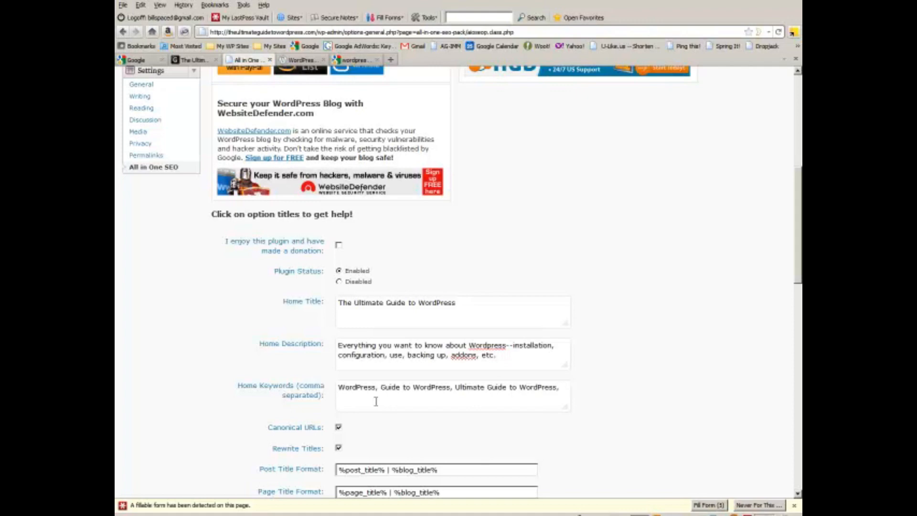
text(how to us)
text(e W)
key(BackSpace)
text(WordPress,)
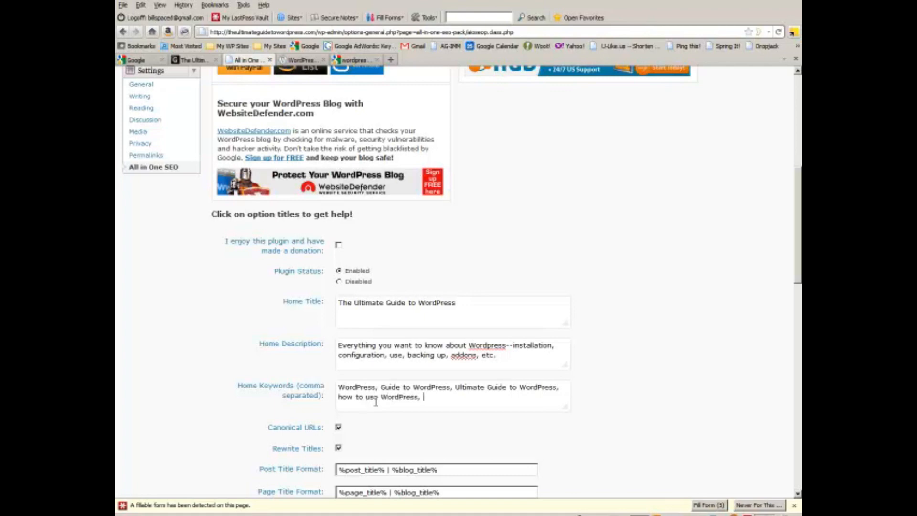
key(BackSpace)
key(BackSpace)
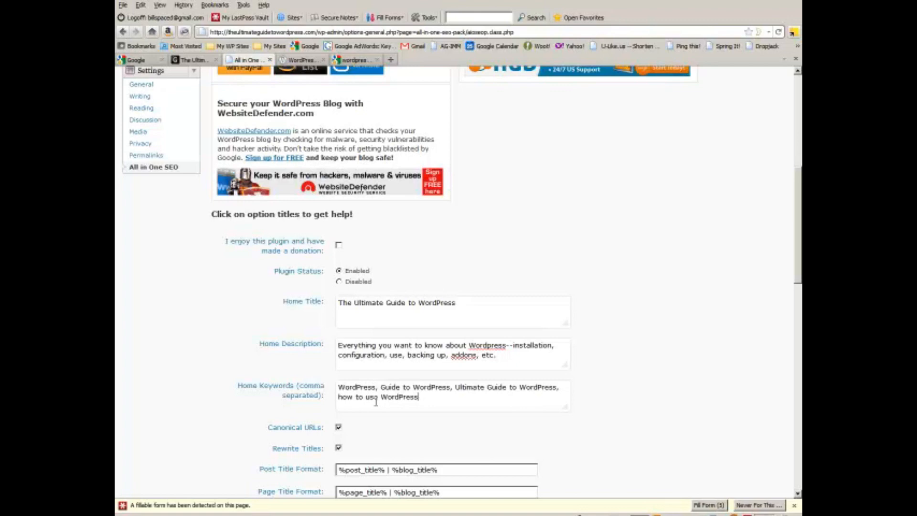
Save the updated All in One SEO Pack options
scroll(376, 402, down, 20)
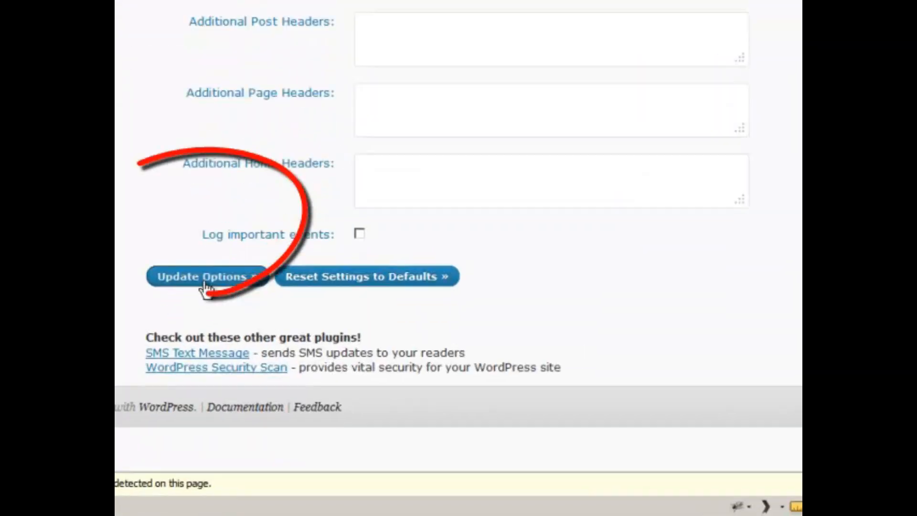
click(206, 277)
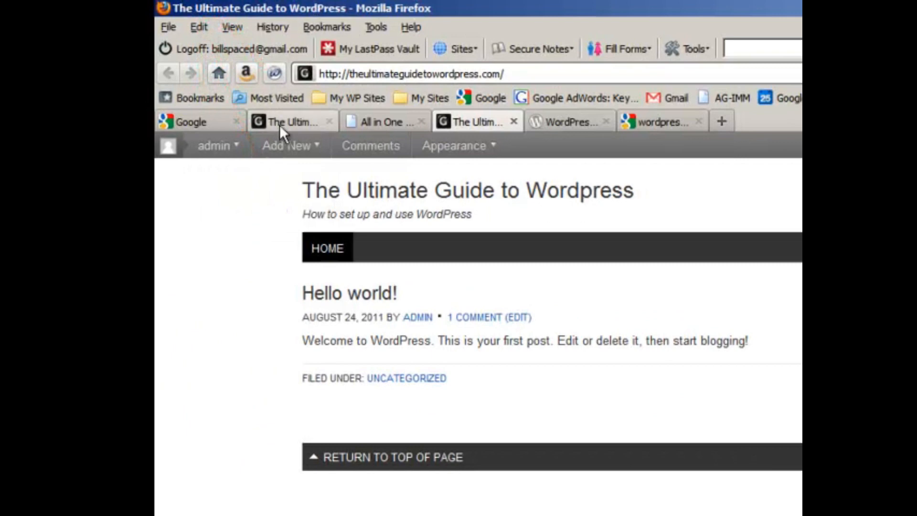
Compare the homepage's browser title between the earlier tab and the newly loaded tab, and return to the All in One SEO tab
click(275, 121)
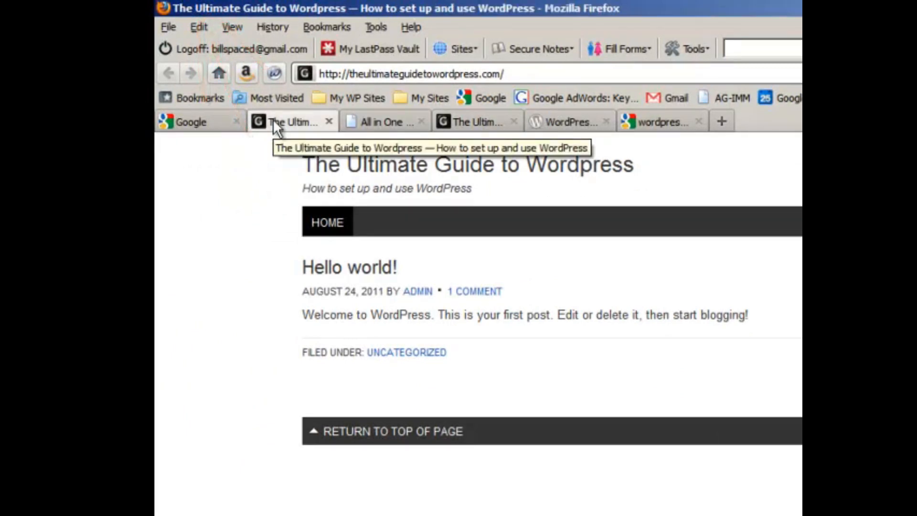
click(479, 119)
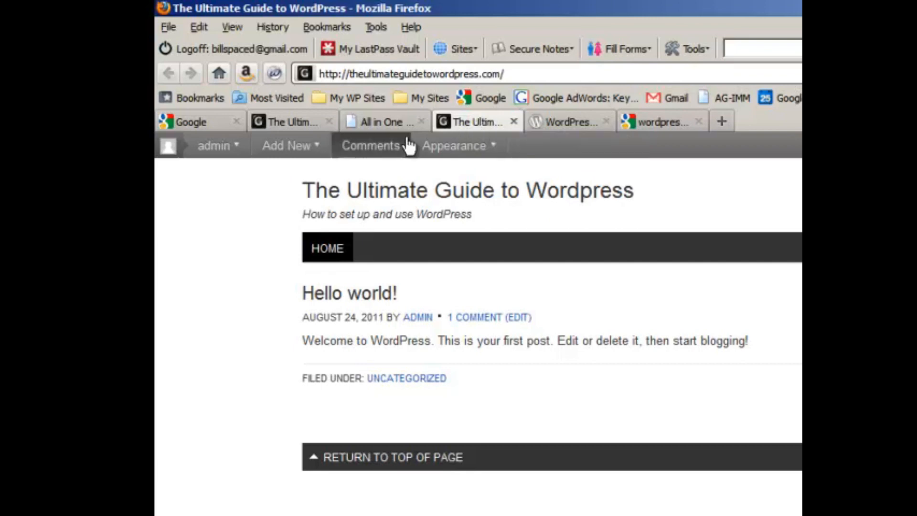
click(397, 122)
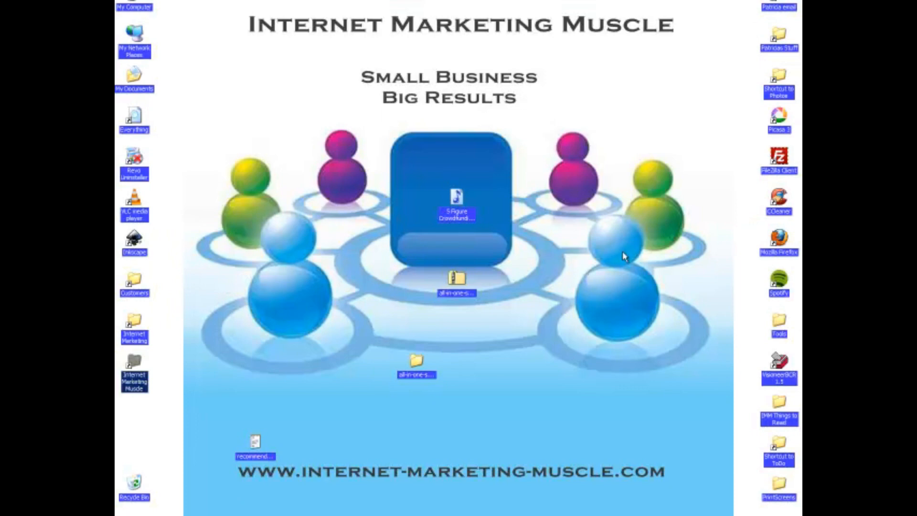
Launch FileZilla from the desktop and connect to the saved FTP site
double_click(779, 159)
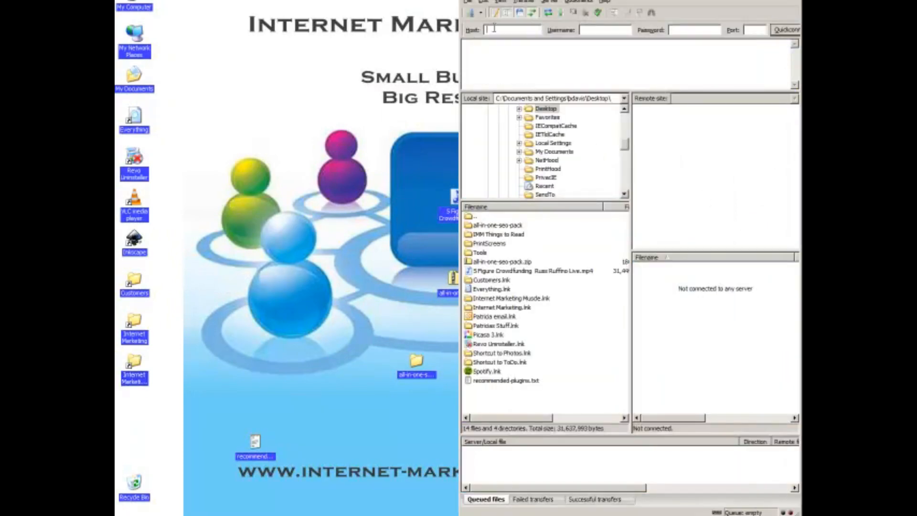
click(481, 13)
click(480, 53)
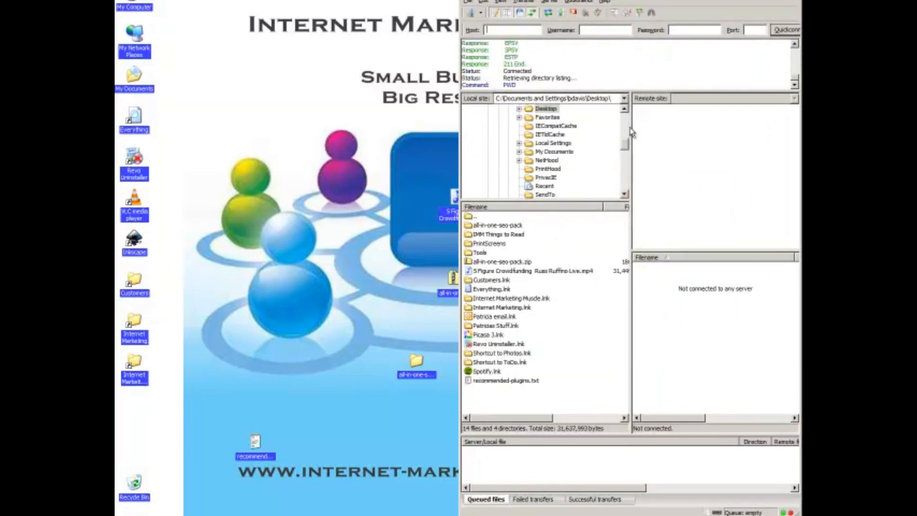
On the remote server, open the folder public_html/theultimateguidetowordpress.com/wp-content/plugins
click(681, 204)
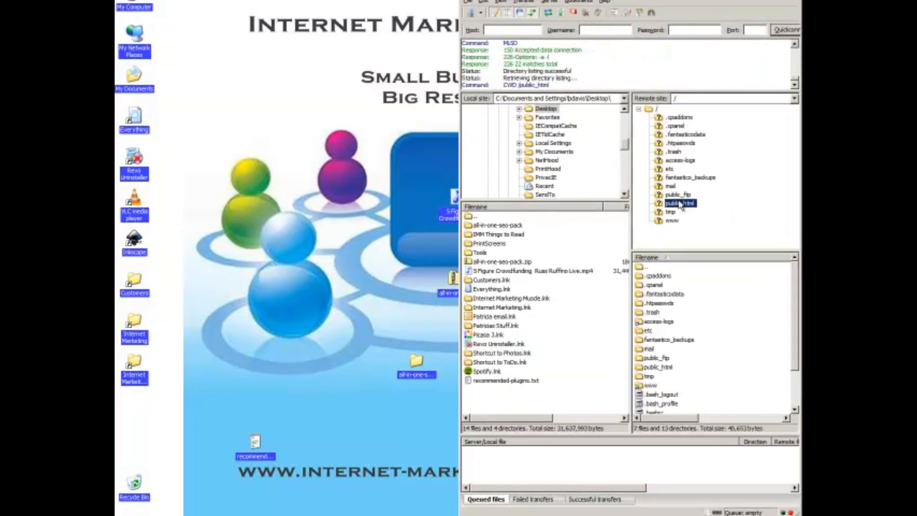
scroll(690, 216, down, 10)
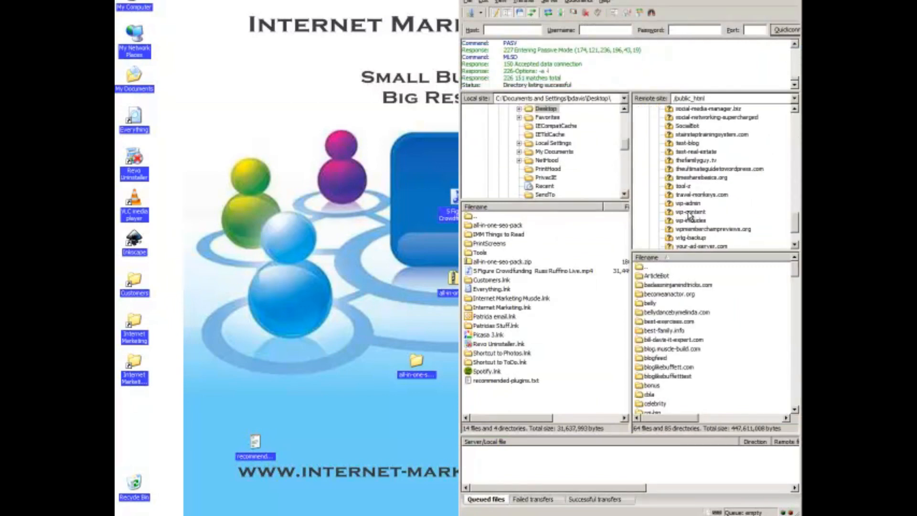
click(704, 120)
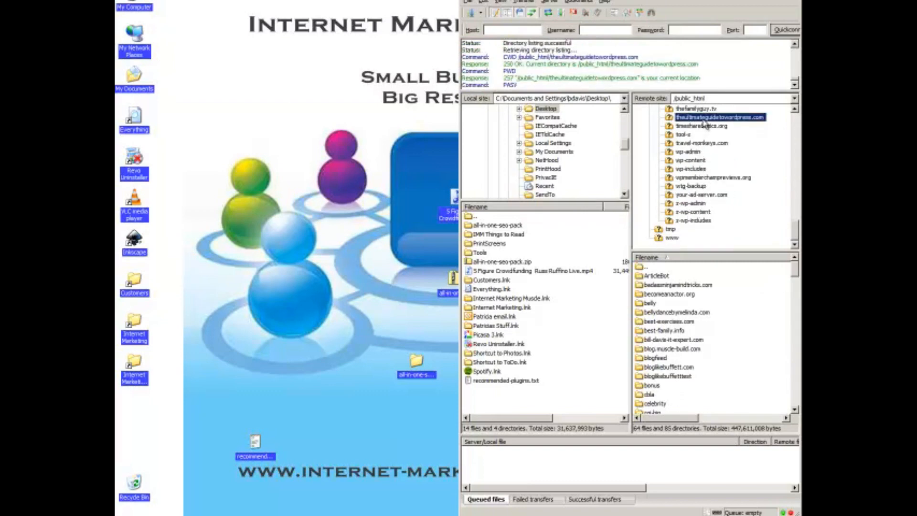
click(701, 145)
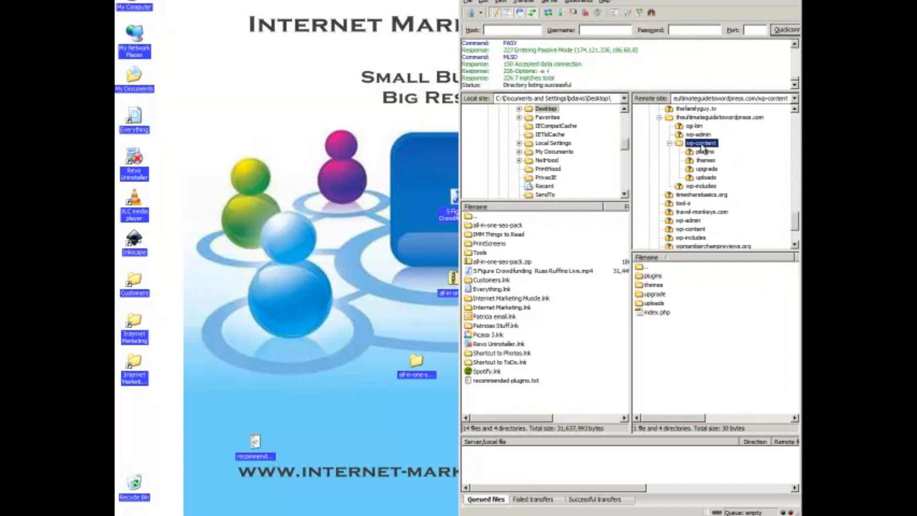
click(655, 277)
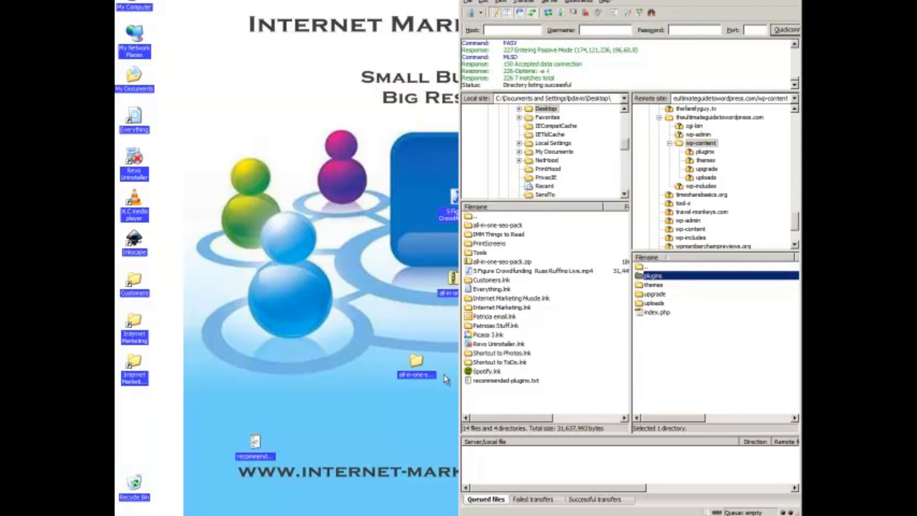
mouse_move(415, 363)
mouse_down()
mouse_move(552, 378)
mouse_move(389, 379)
mouse_move(427, 366)
mouse_up()
click(656, 277)
double_click(657, 277)
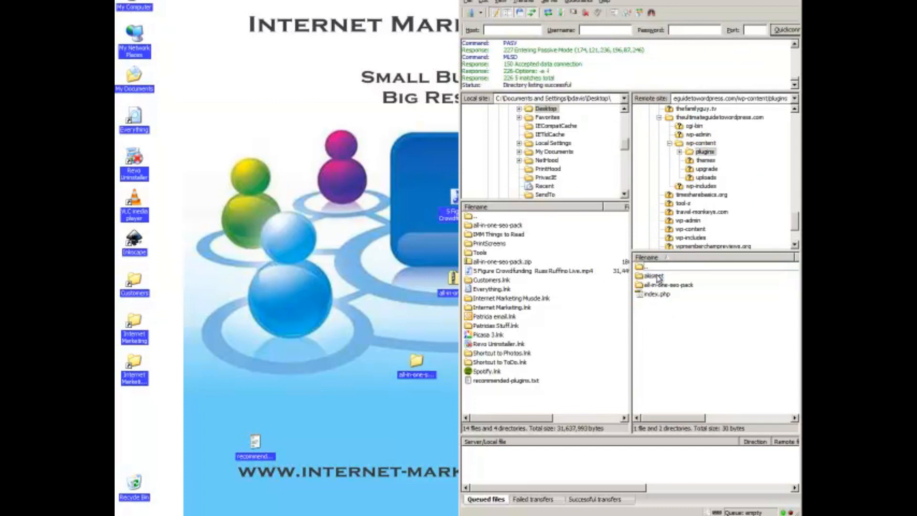
Upload the all-in-one-seo-pack folder from the desktop into the remote plugins folder, always overwriting existing files
drag(421, 367, 701, 348)
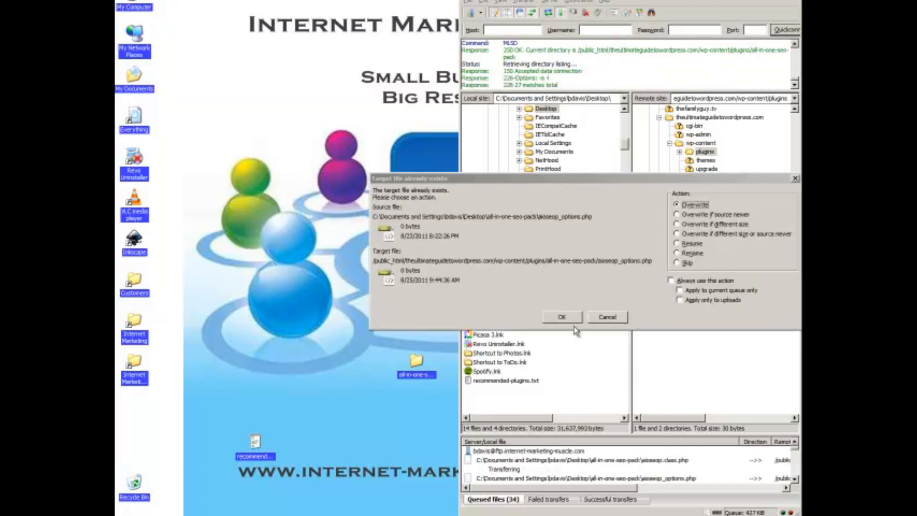
click(671, 281)
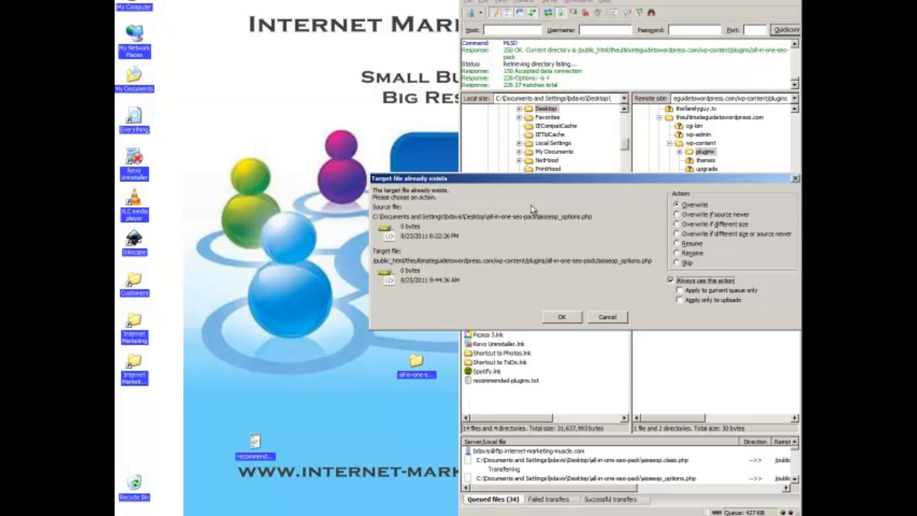
click(557, 318)
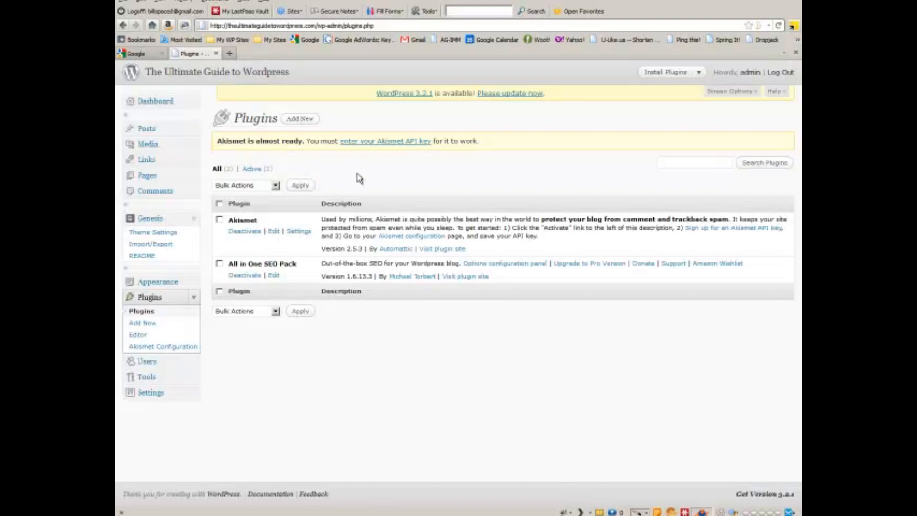
Switch to Firefox and reload the WordPress Plugins page
right_click(192, 55)
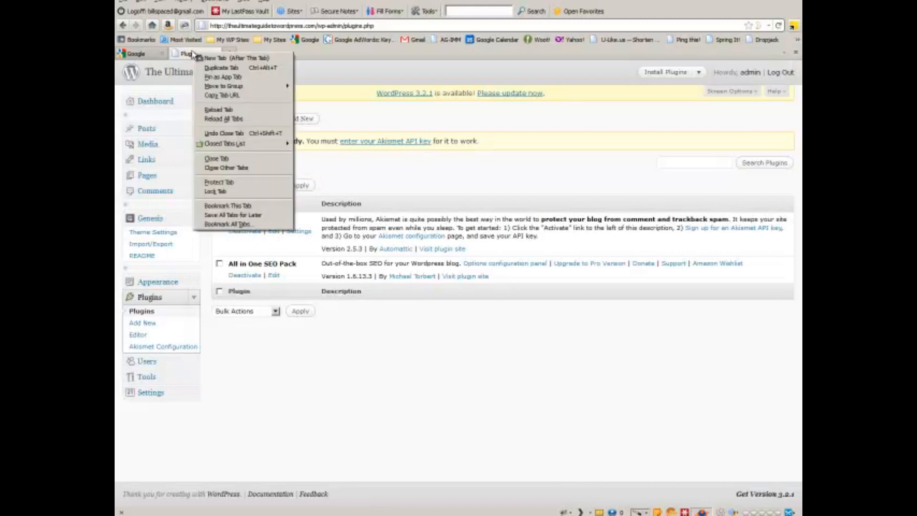
click(233, 112)
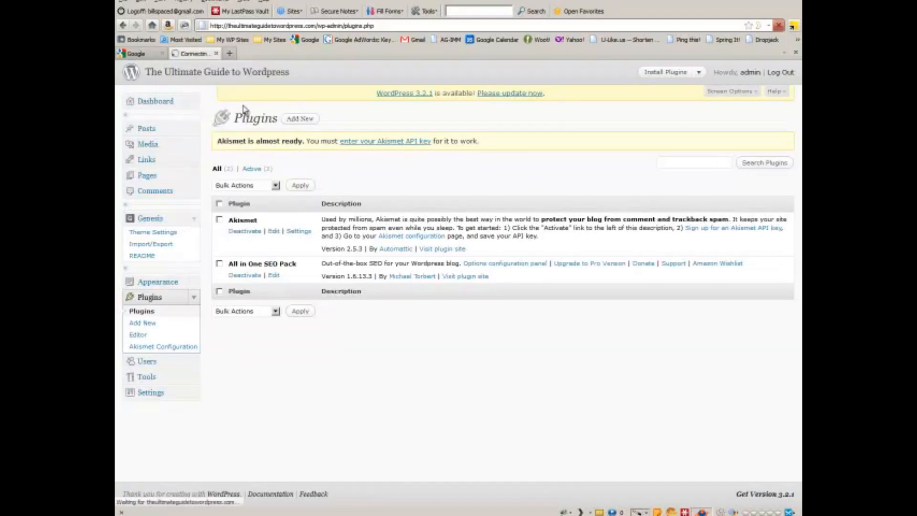
middle_click(251, 77)
click(246, 54)
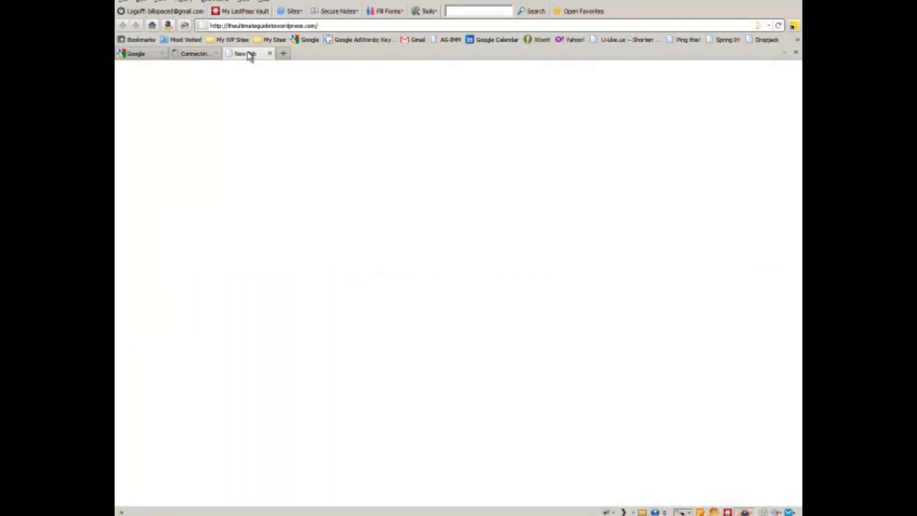
click(214, 55)
click(263, 55)
click(270, 54)
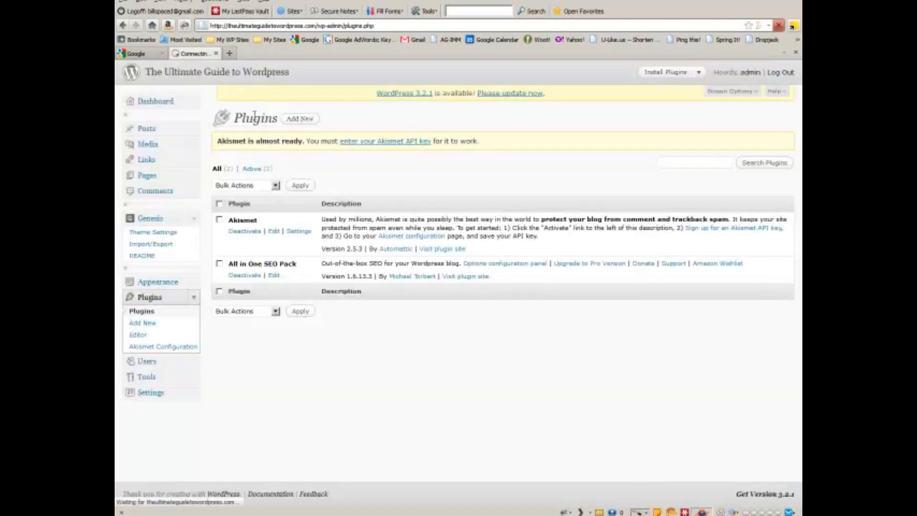
Open the site's home page in a new tab and return to the Plugins tab
middle_click(244, 77)
click(250, 56)
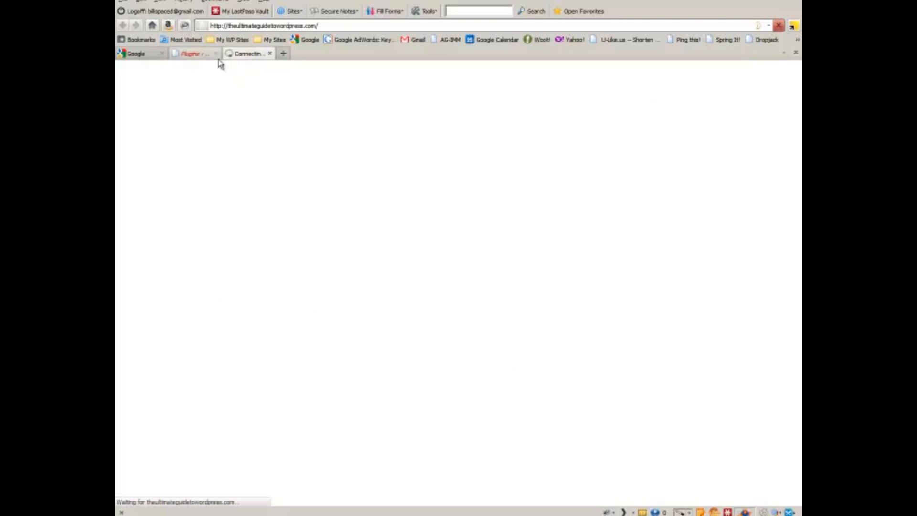
click(200, 54)
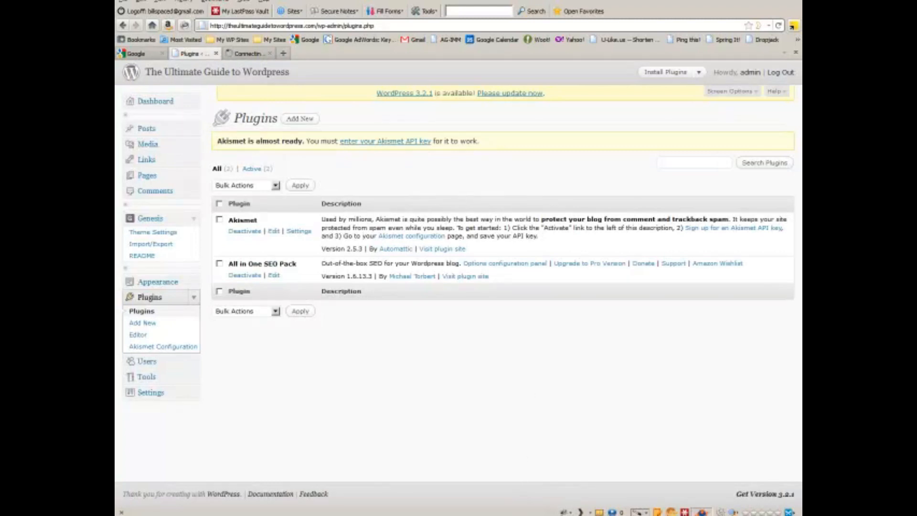
Open the permalinks-moved-permanently page from the Recommended Plugins PDF, trusting the site, and return to the plugin list
click(365, 515)
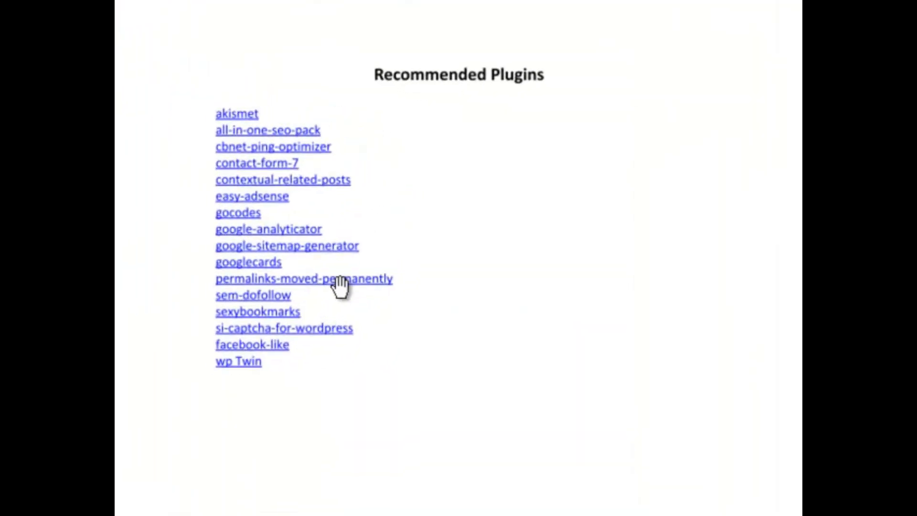
click(340, 280)
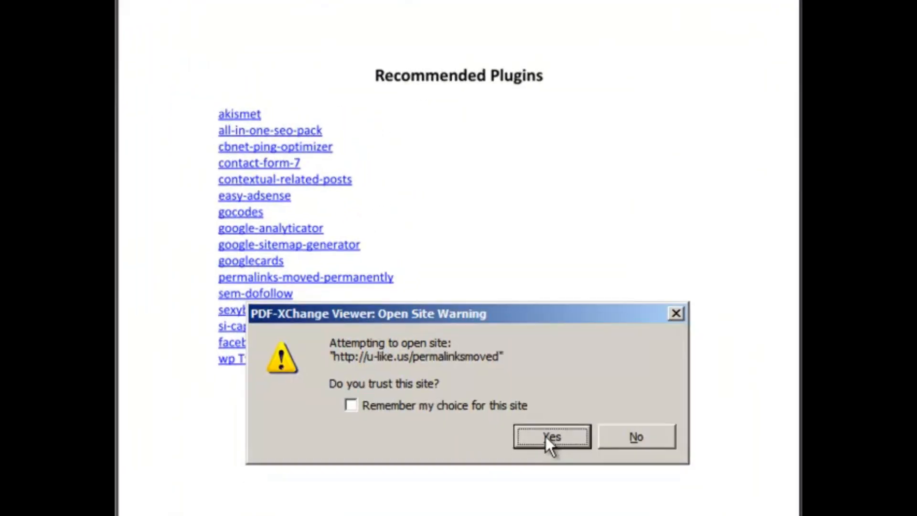
click(550, 437)
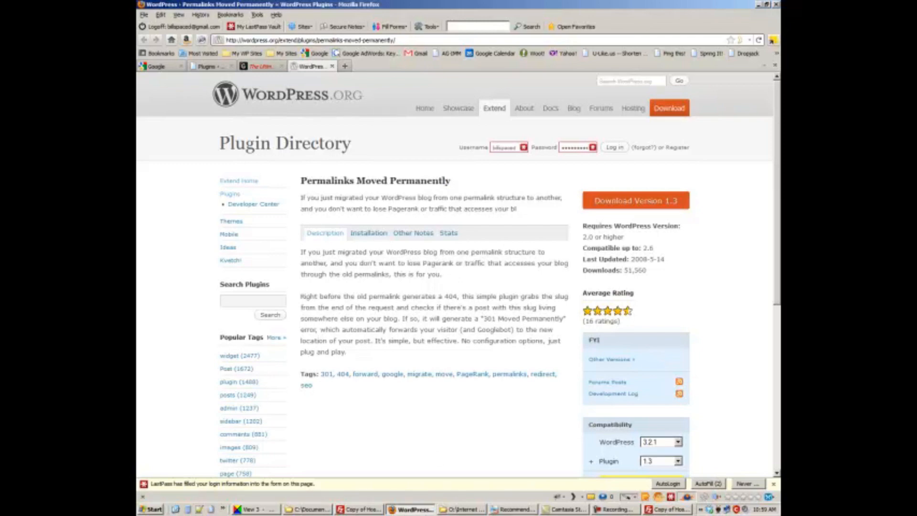
click(507, 510)
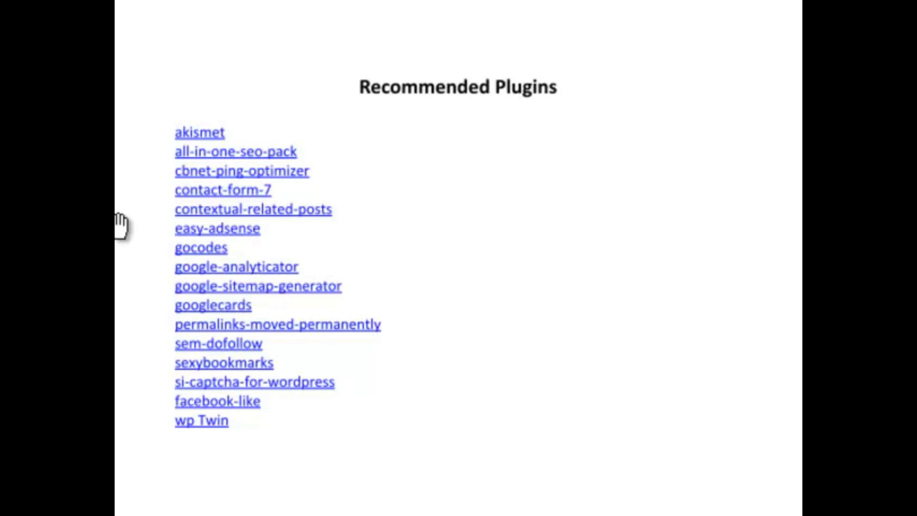
mouse_move(282, 212)
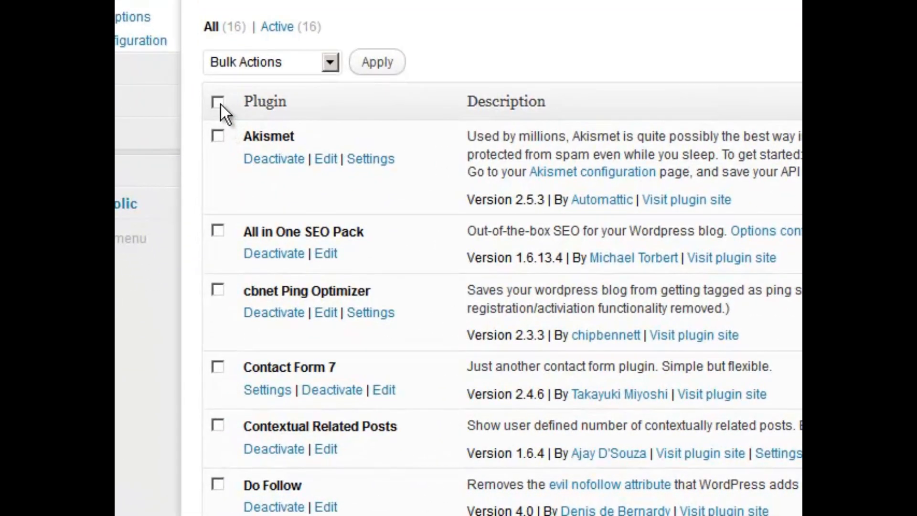
Select all installed plugins and apply the Activate bulk action to them
click(218, 102)
click(260, 60)
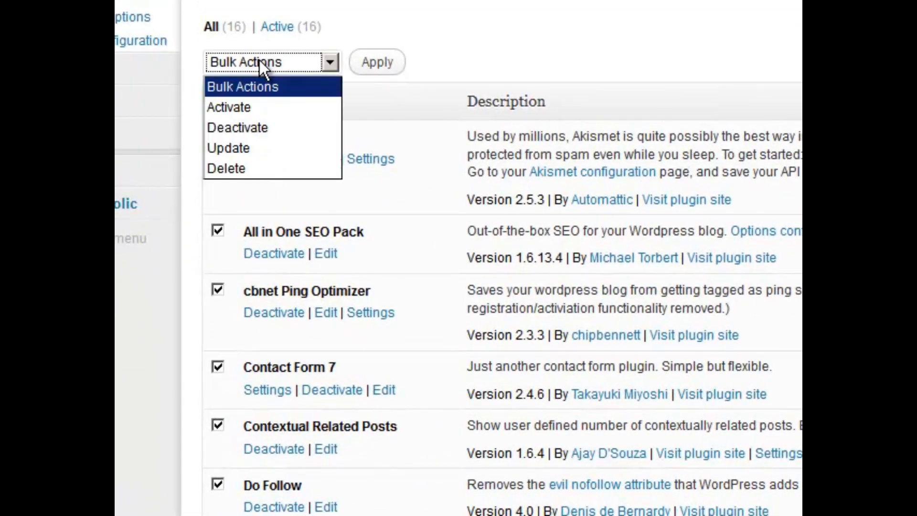
click(239, 103)
click(375, 63)
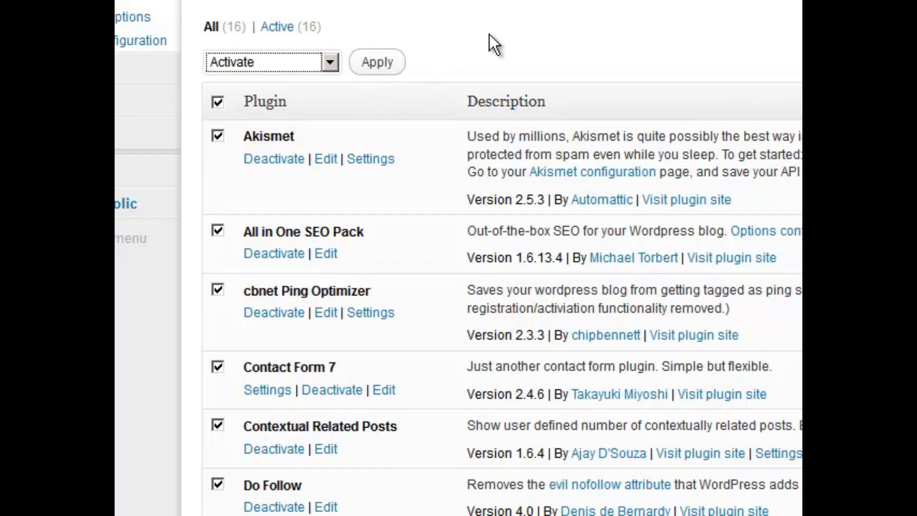
click(219, 103)
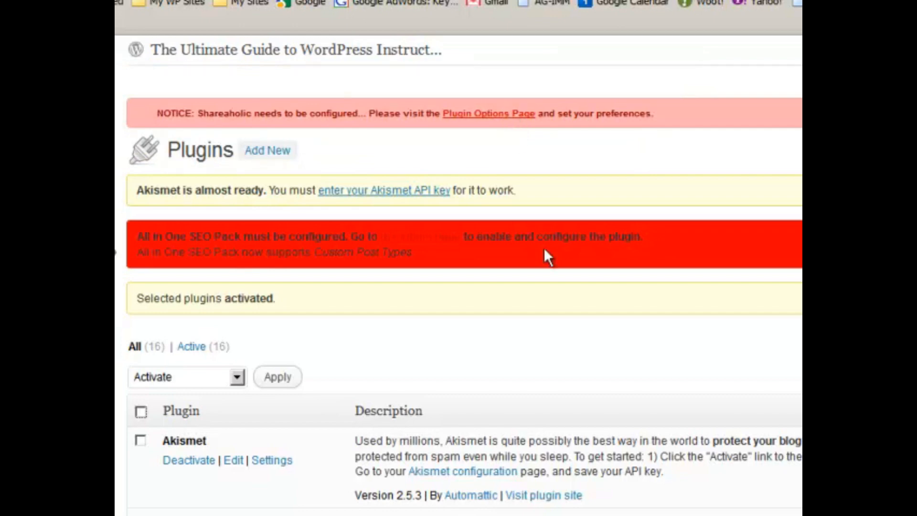
Review the activated plugins and their Edit and Settings links down the whole Plugins list
scroll(543, 257, down, 10)
scroll(247, 353, down, 4)
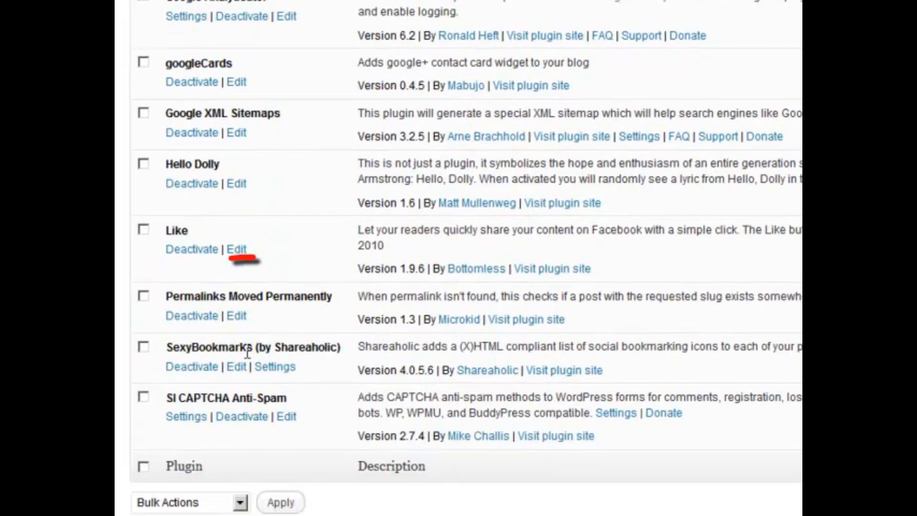
scroll(299, 313, up, 15)
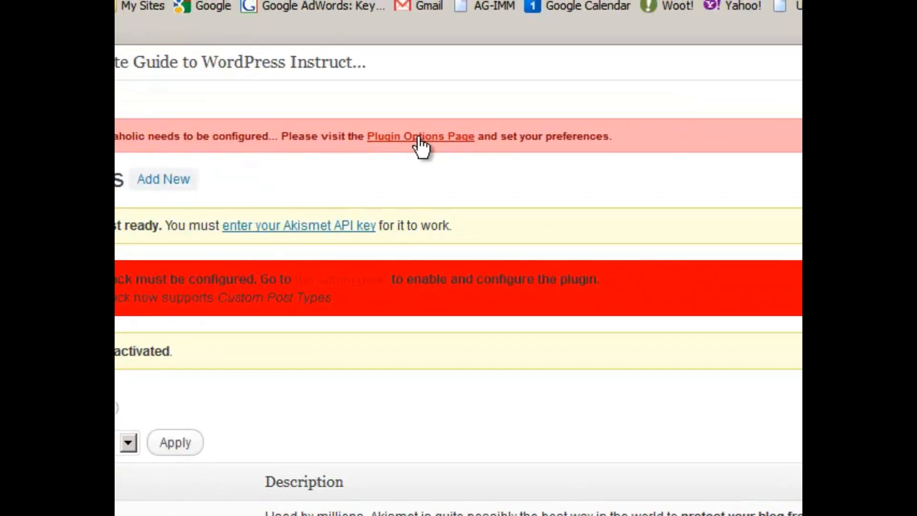
Open the Shareaholic plugin options page from its configuration notice and look over the Enabled Networks section
click(419, 139)
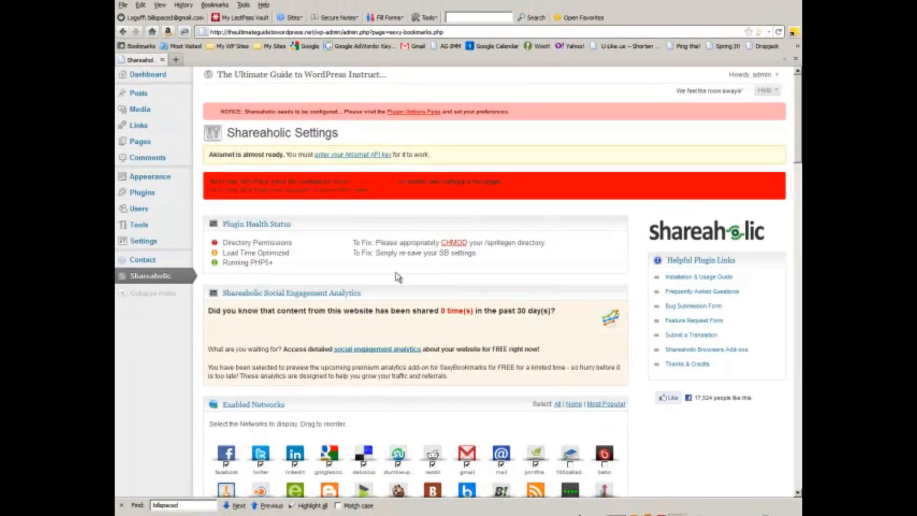
scroll(347, 328, down, 5)
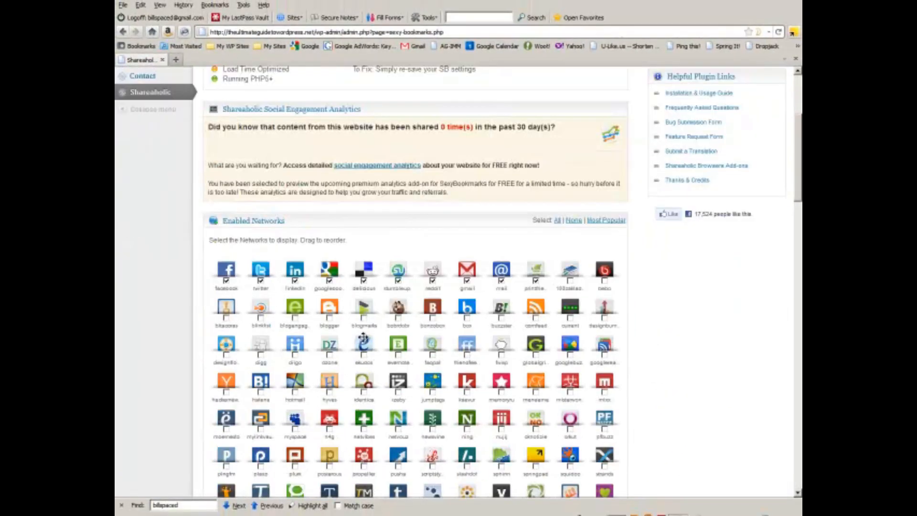
scroll(364, 340, up, 5)
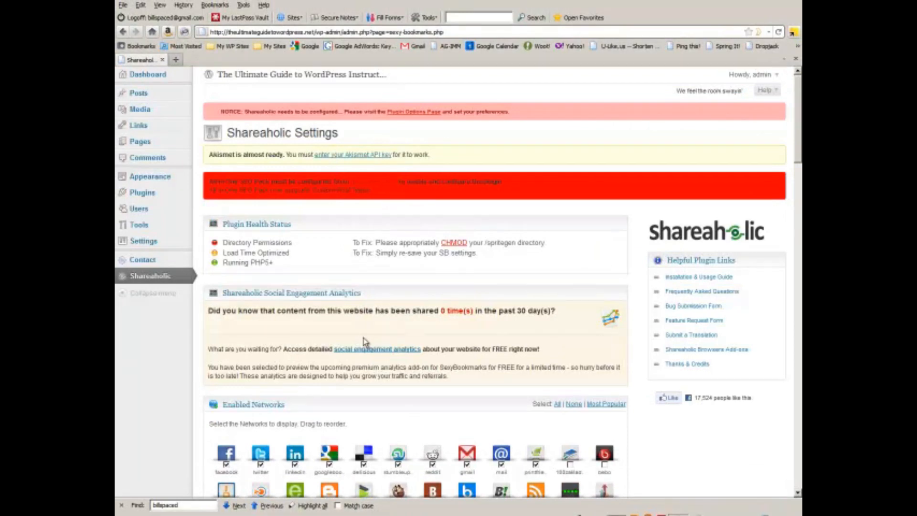
Look over the Shareaholic settings and open the live site in a new tab to examine the sharing section below the post
scroll(348, 339, down, 4)
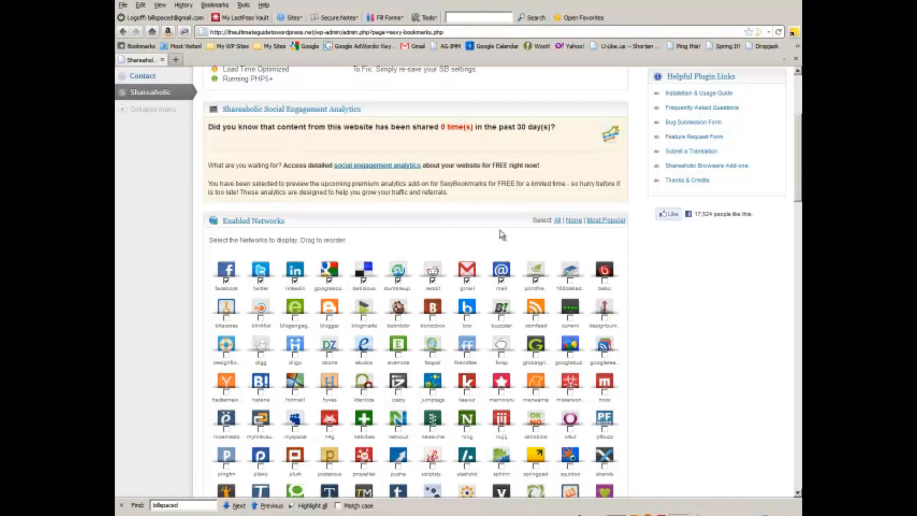
scroll(501, 234, up, 5)
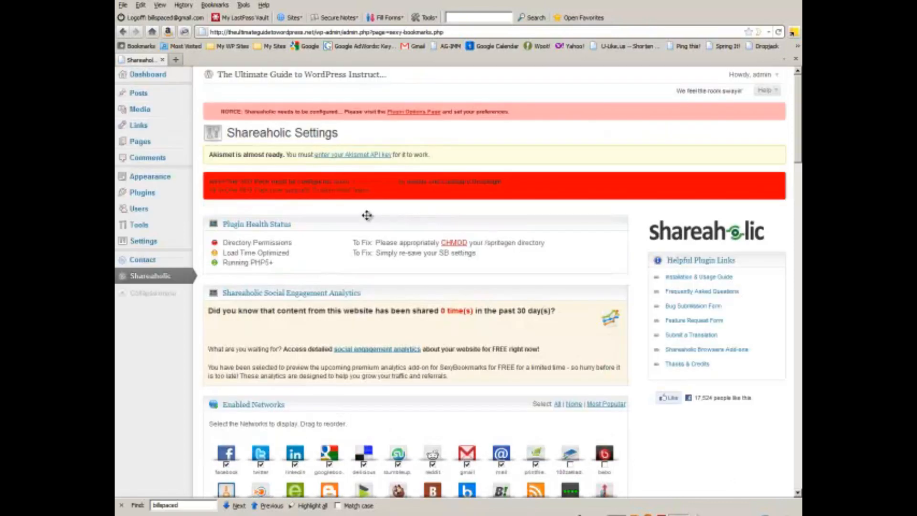
middle_click(258, 76)
click(200, 62)
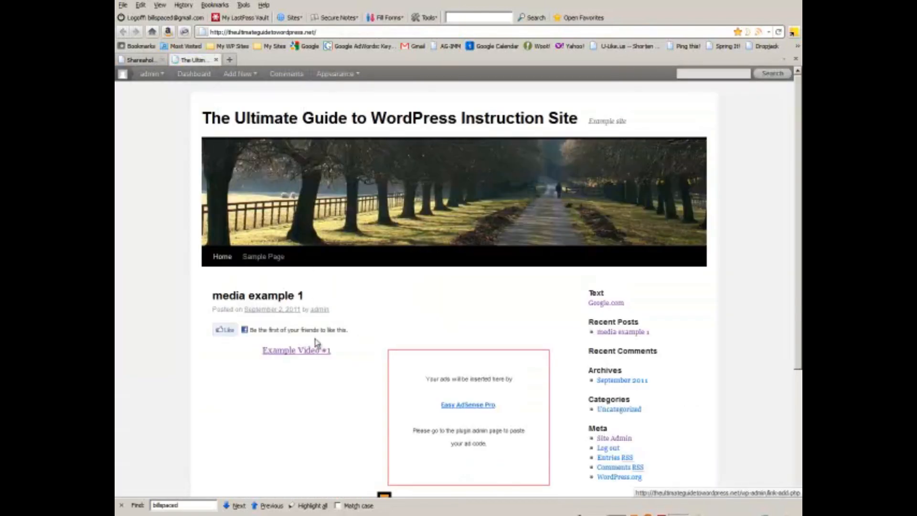
scroll(318, 350, down, 5)
scroll(319, 350, down, 2)
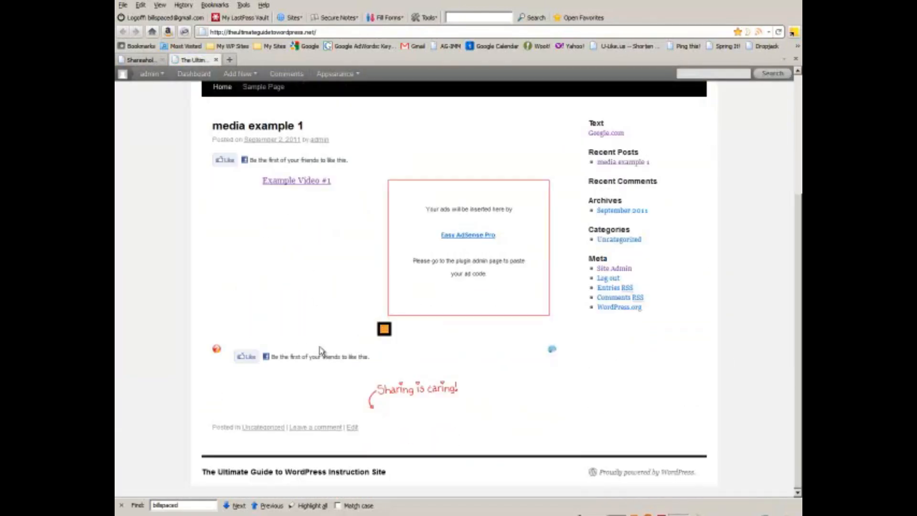
mouse_move(393, 397)
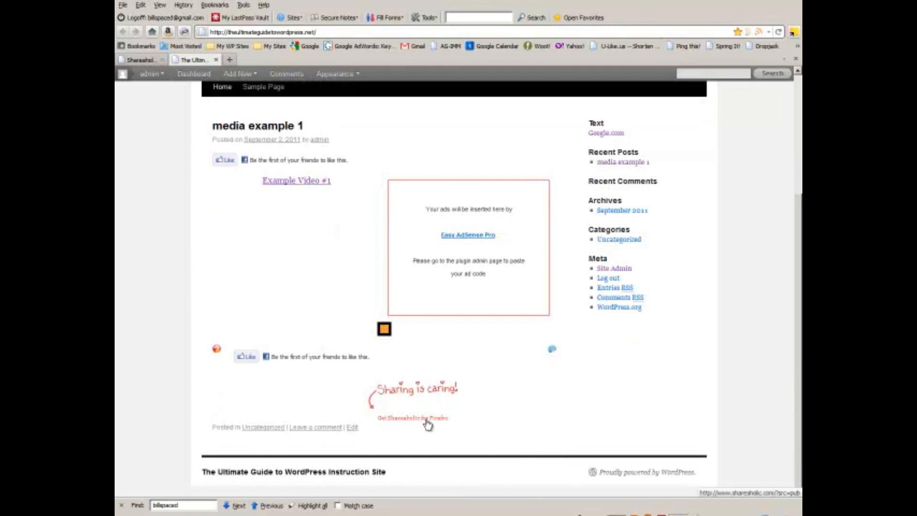
In the Shareaholic settings, enable the like button-set above the post with Facebook Like and Google +1, using Left Aligned and the Buttons style
click(148, 61)
scroll(303, 267, down, 15)
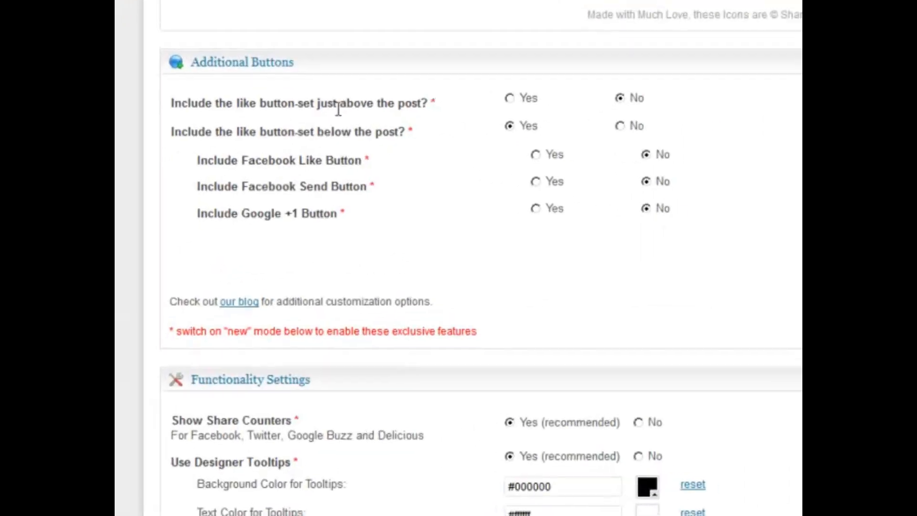
click(525, 93)
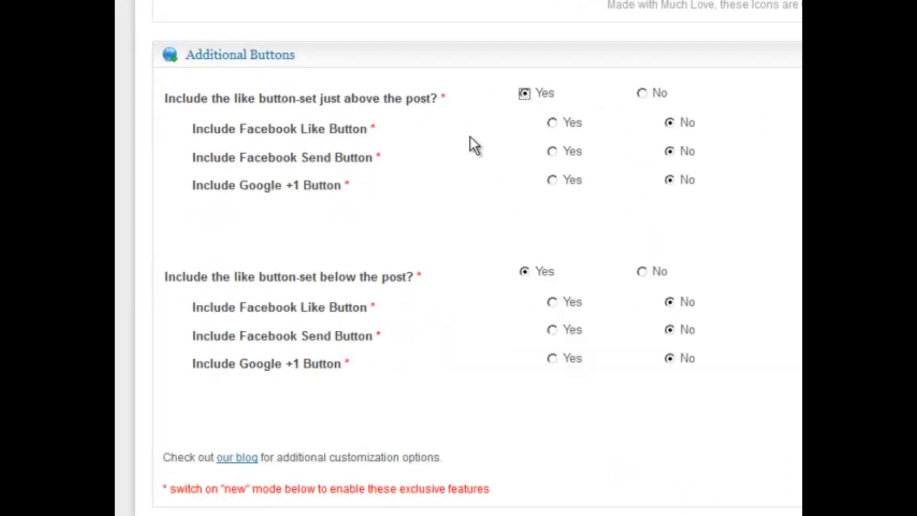
click(553, 123)
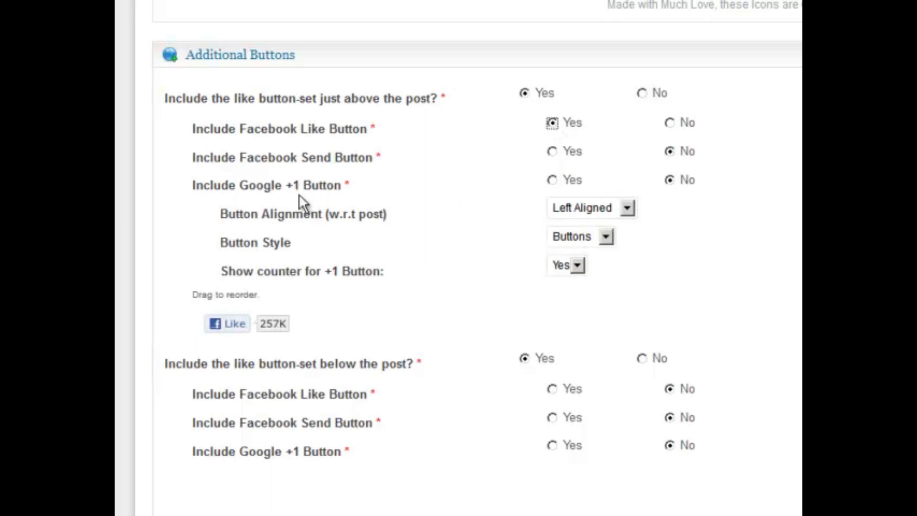
click(553, 180)
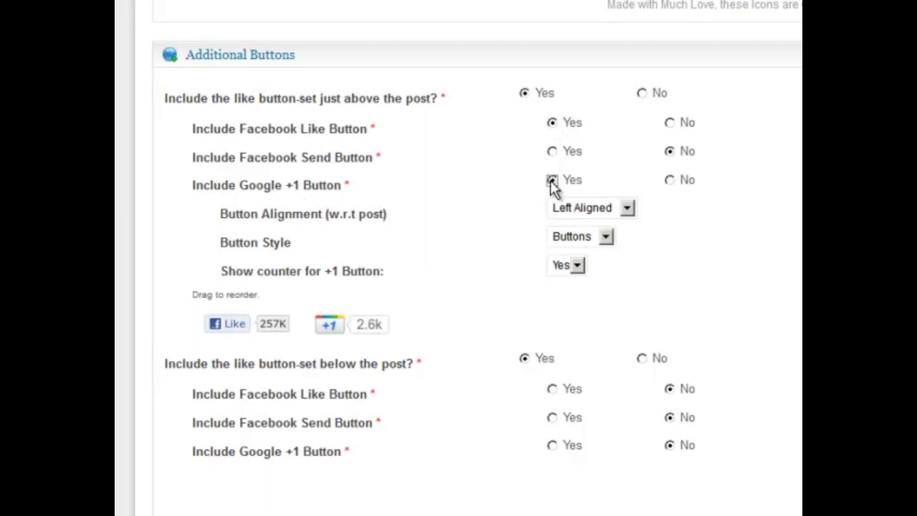
click(564, 210)
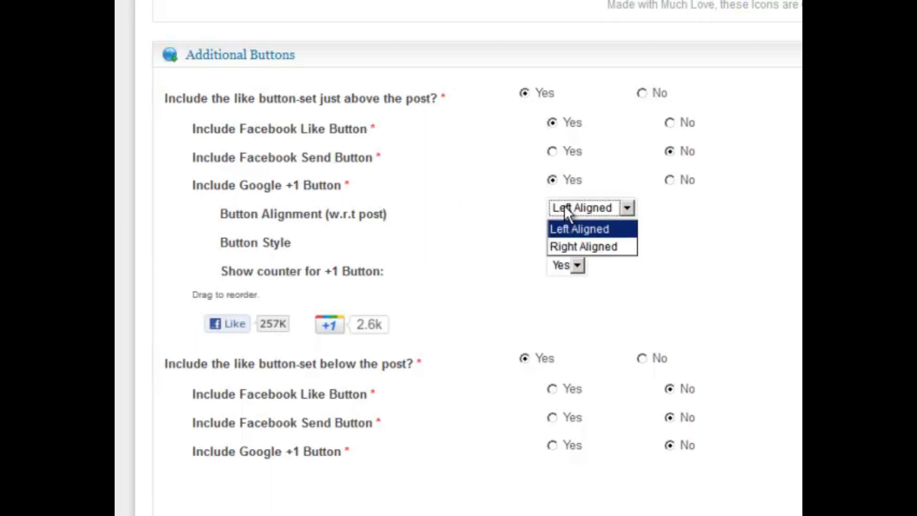
click(512, 197)
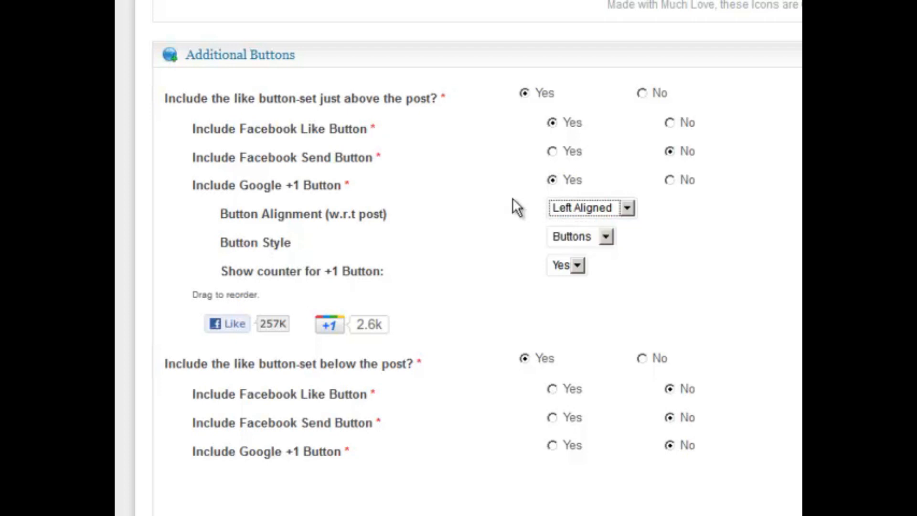
click(565, 240)
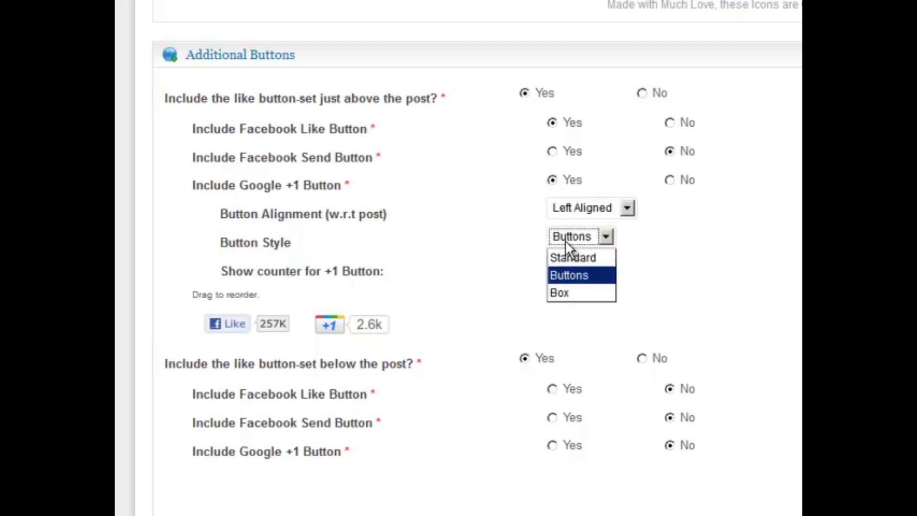
click(562, 279)
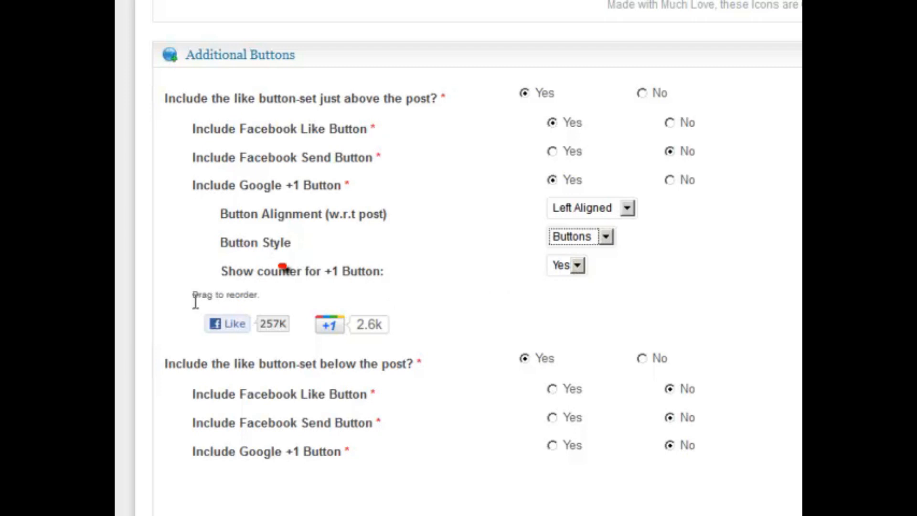
Try the Standard and Box styles for the button-set above the post, and set the style back to Buttons
click(582, 236)
click(581, 257)
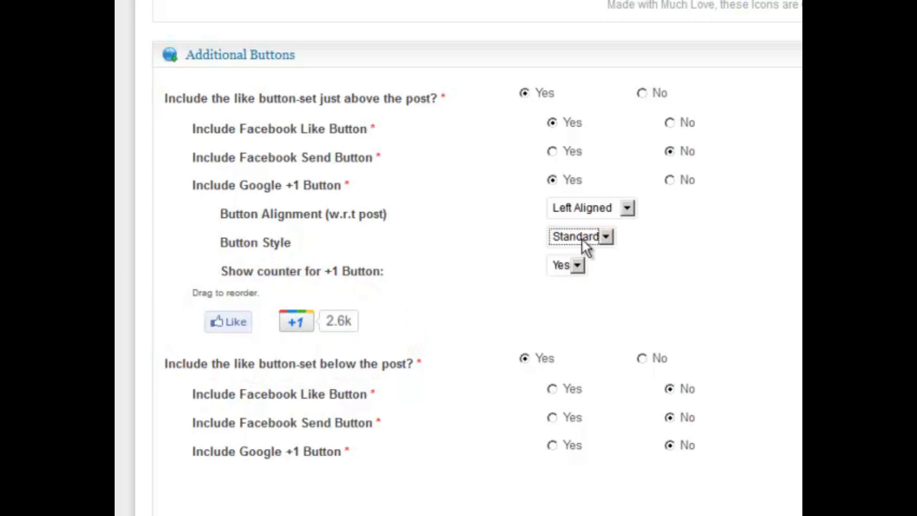
click(582, 239)
click(584, 274)
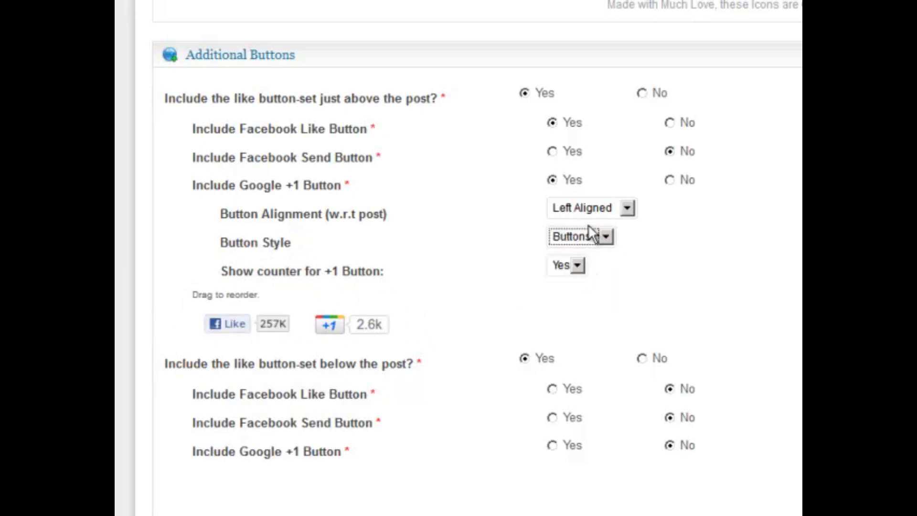
click(588, 241)
click(579, 293)
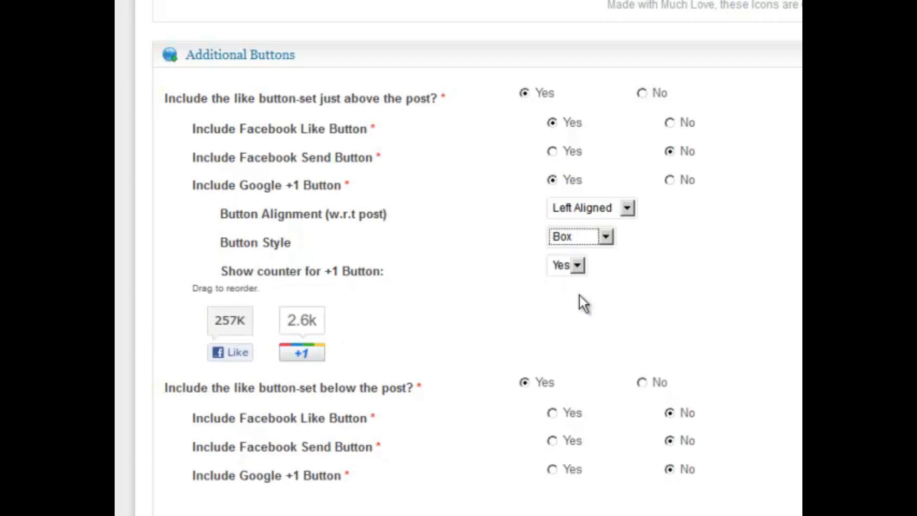
click(606, 237)
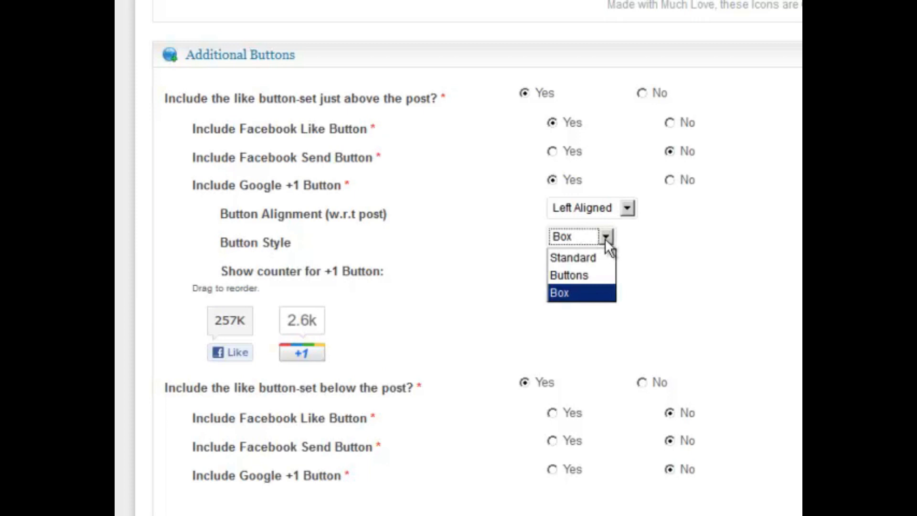
click(594, 273)
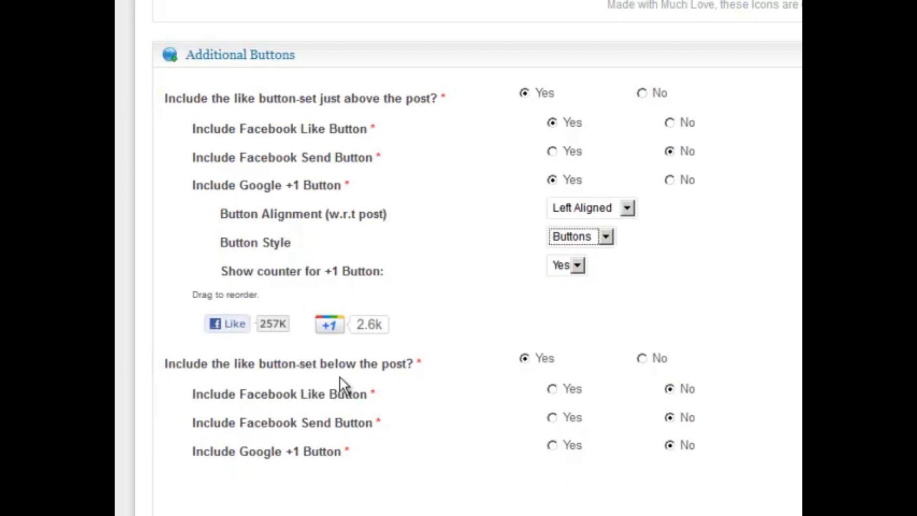
Select Yes for the like button-set below the post and review the Functionality Settings and the Shareaholic for Publishers section
click(524, 359)
scroll(478, 258, down, 9)
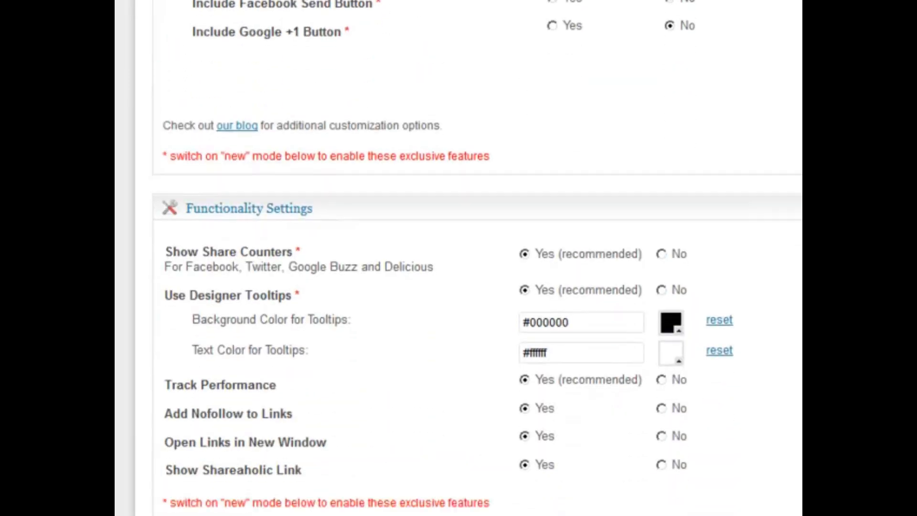
scroll(478, 258, down, 1)
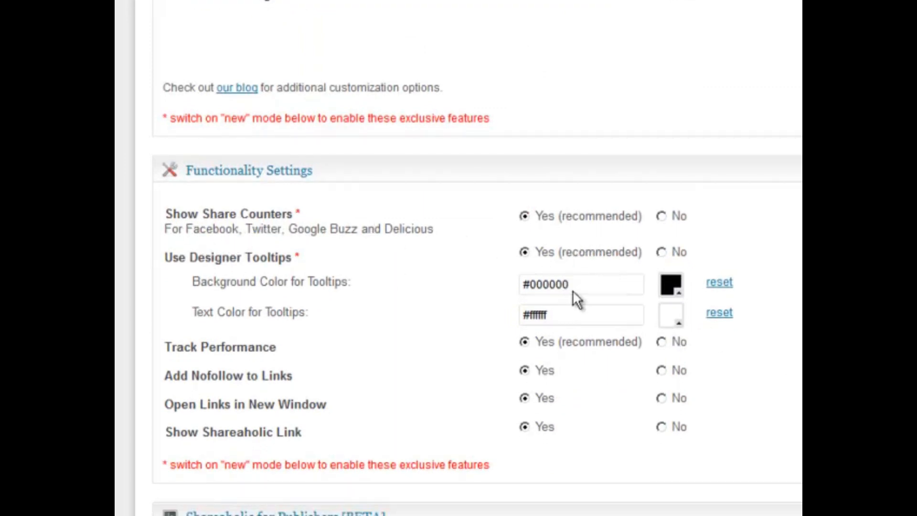
scroll(433, 483, down, 3)
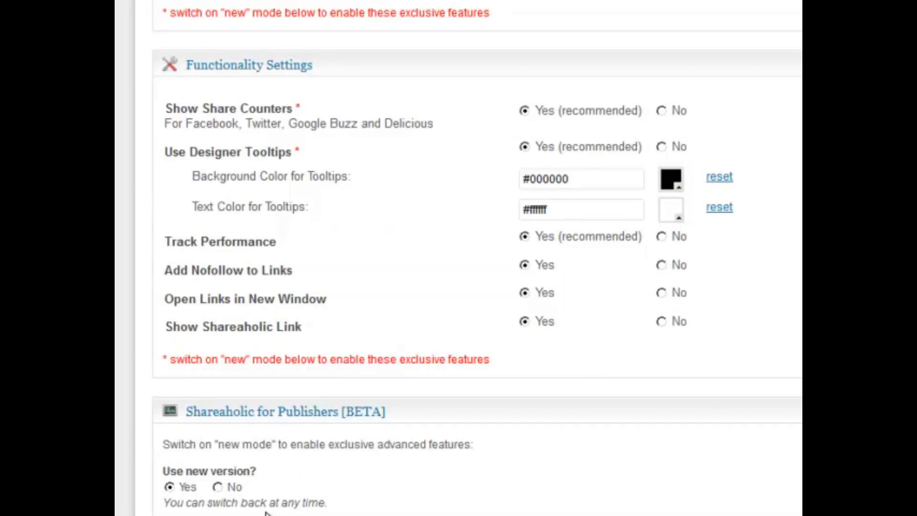
scroll(231, 499, down, 6)
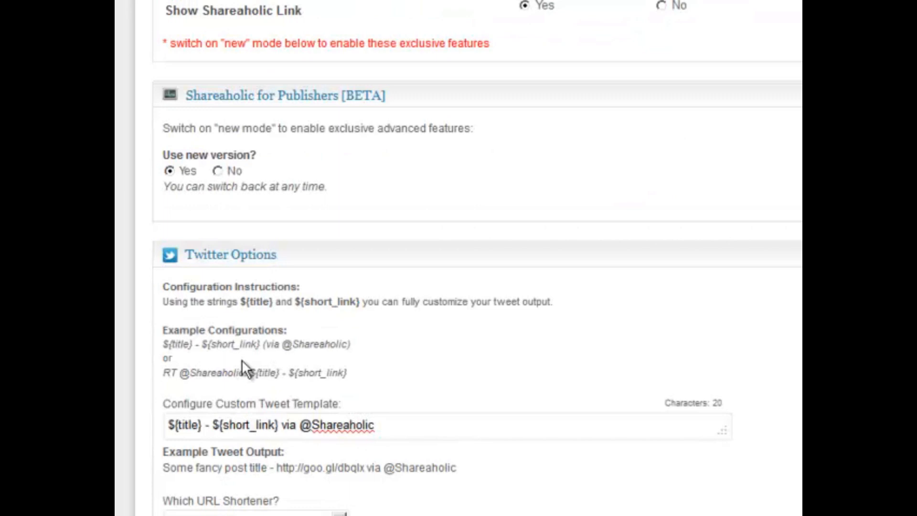
Review the custom tweet template and the available URL shorteners in the Twitter Options
click(375, 425)
scroll(337, 475, down, 1)
click(339, 473)
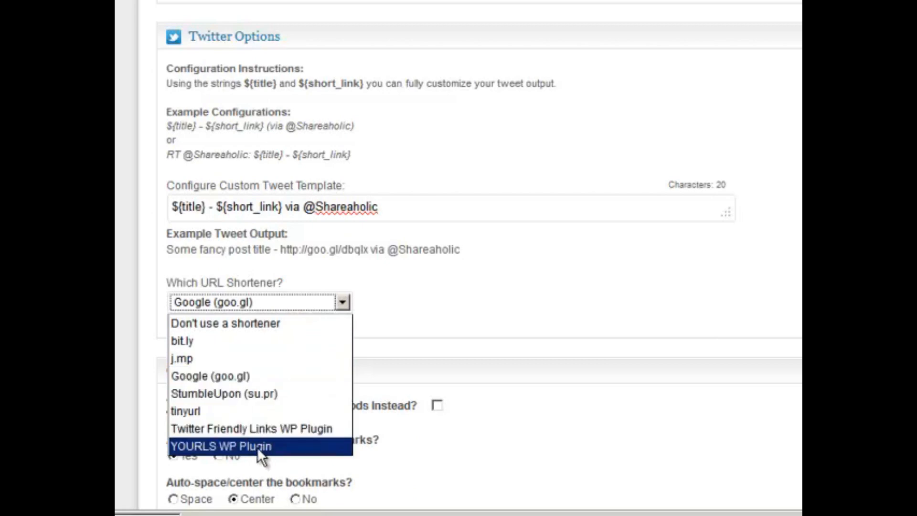
click(488, 316)
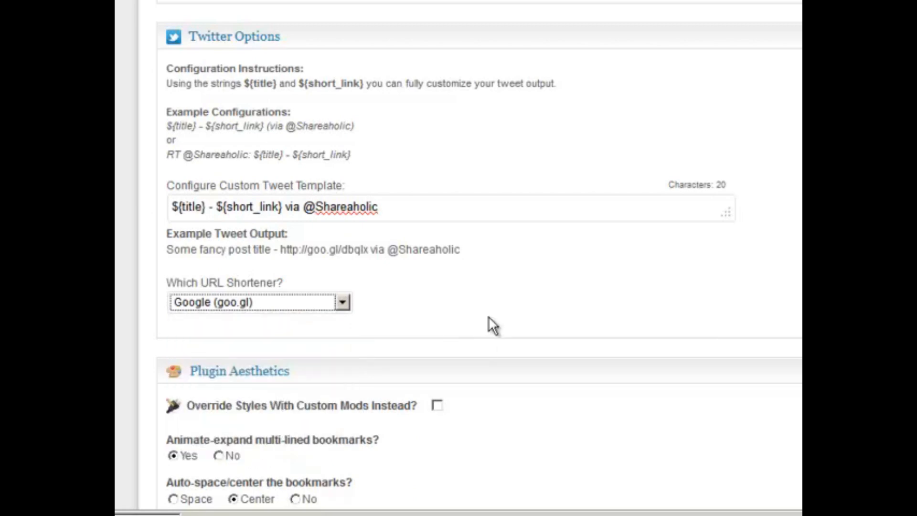
Choose "Share the knowledge!" as the background image in the Plugin Aesthetics section
scroll(488, 316, down, 3)
scroll(391, 320, down, 2)
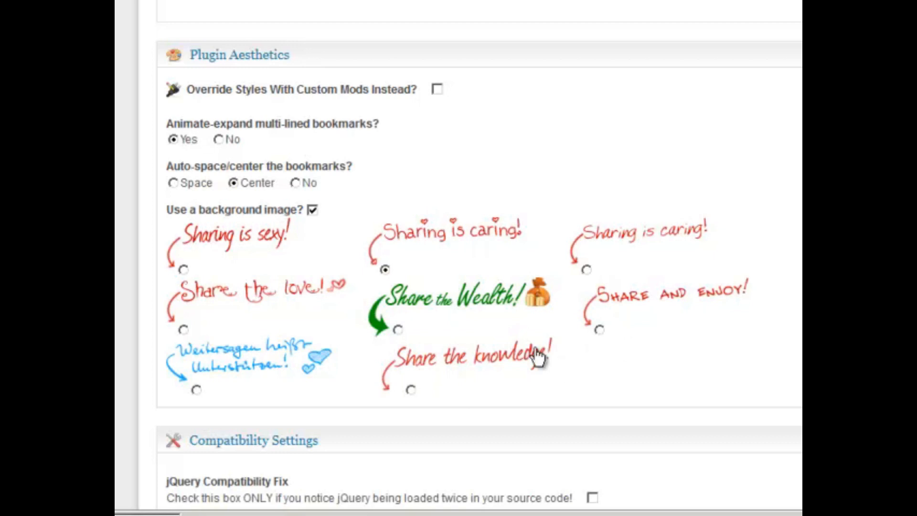
click(410, 390)
scroll(492, 375, down, 4)
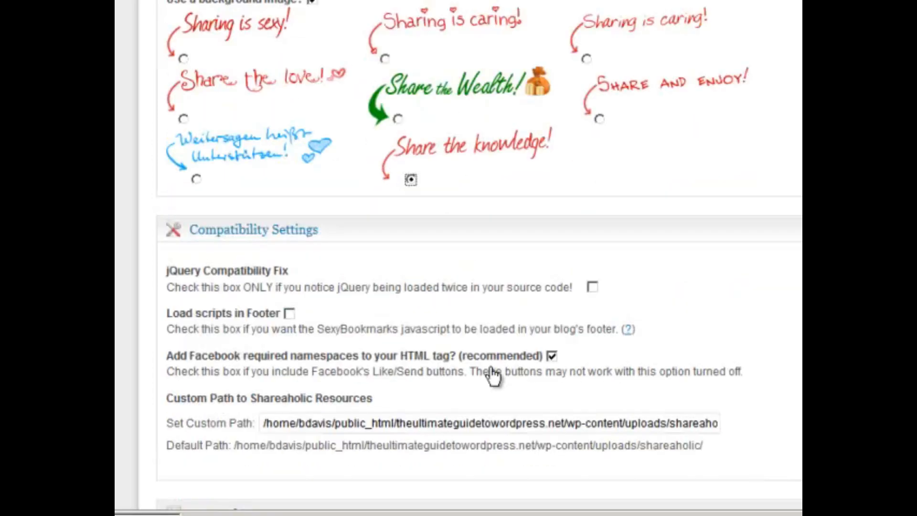
Set Menu Placement to Posts, Pages, & Index with Show in RSS feed set to Yes, and save the Shareaholic settings
scroll(492, 375, down, 7)
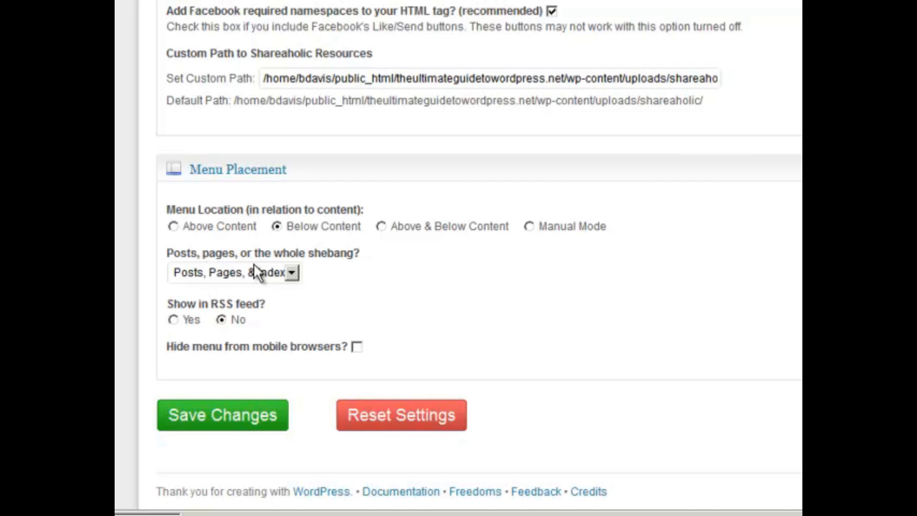
click(294, 271)
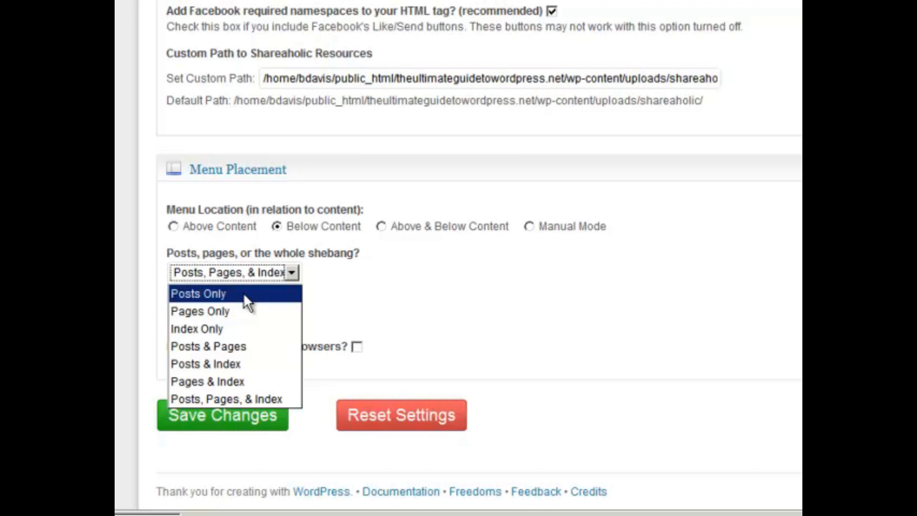
click(241, 400)
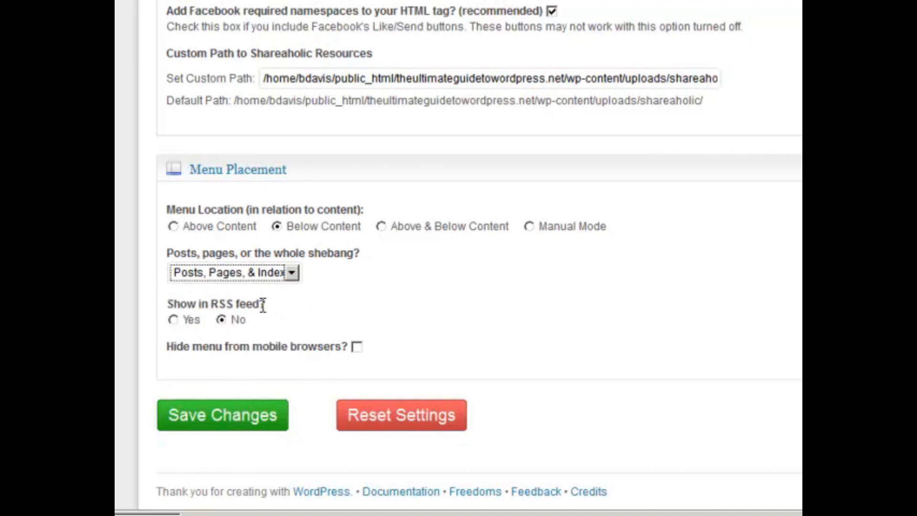
click(173, 320)
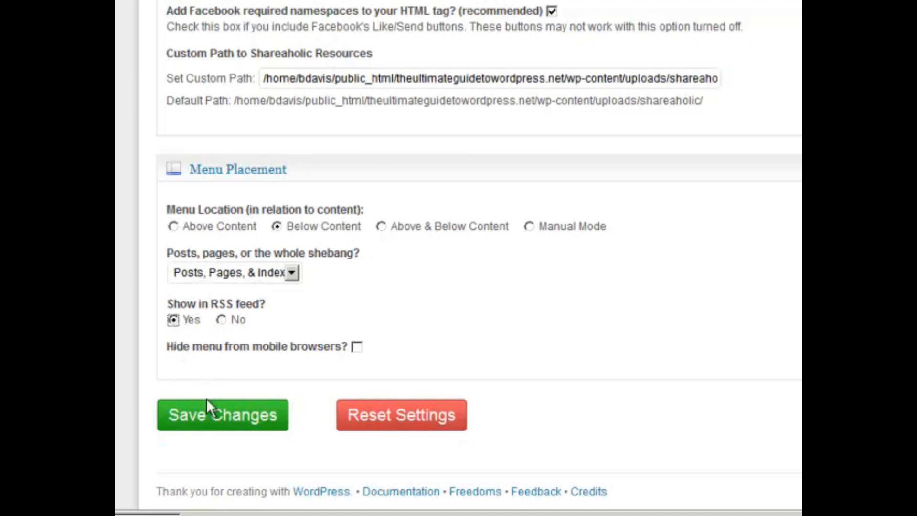
click(210, 423)
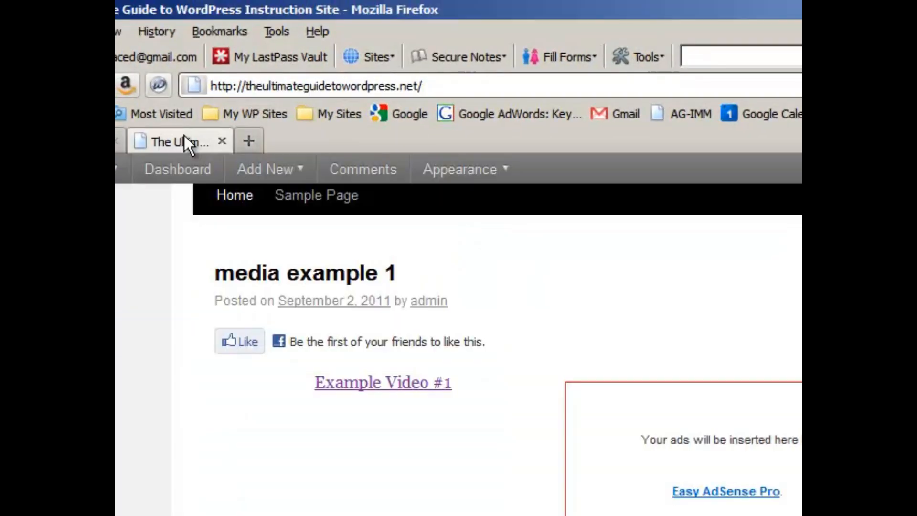
Reload the live site and examine the share buttons above and below the media example 1 post
right_click(186, 139)
click(225, 257)
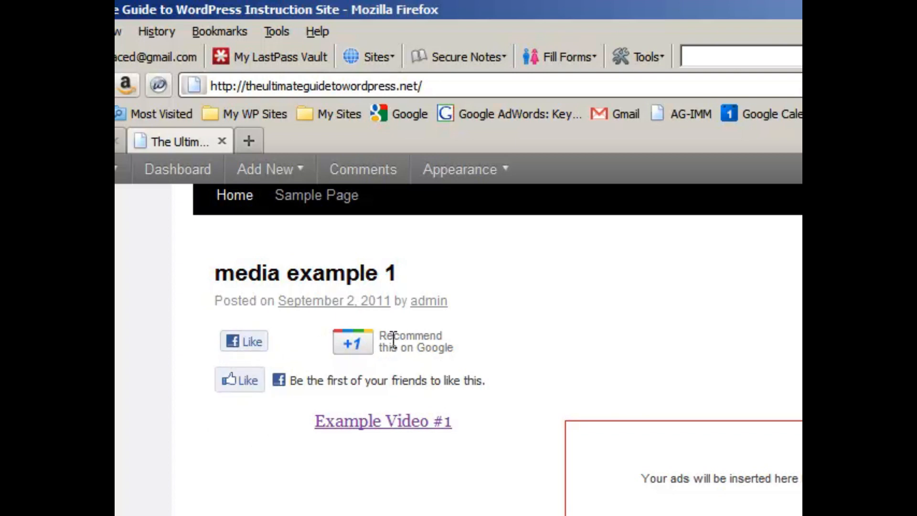
mouse_move(350, 344)
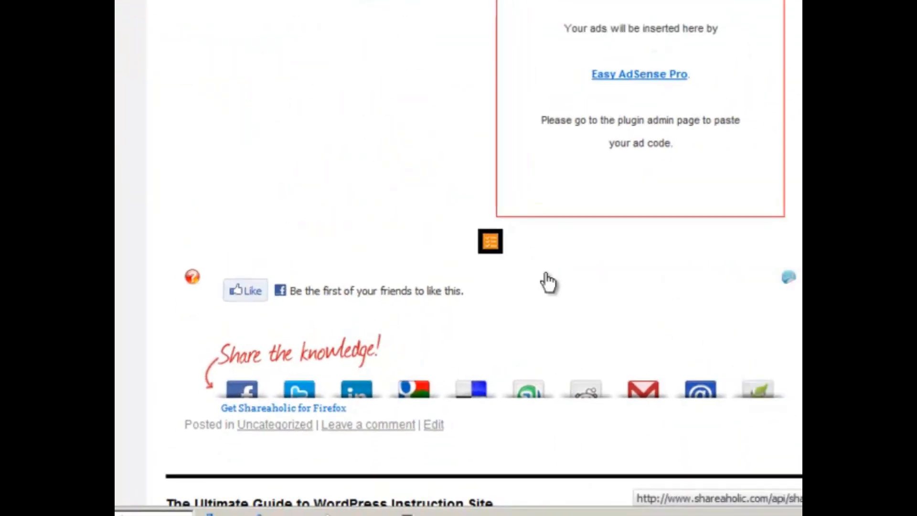
Disable the Google Bookmarks, Delicious, StumbleUpon, Reddit, Mail and PrintFriendly networks in Shareaholic's Enabled Networks
click(142, 61)
scroll(338, 382, down, 6)
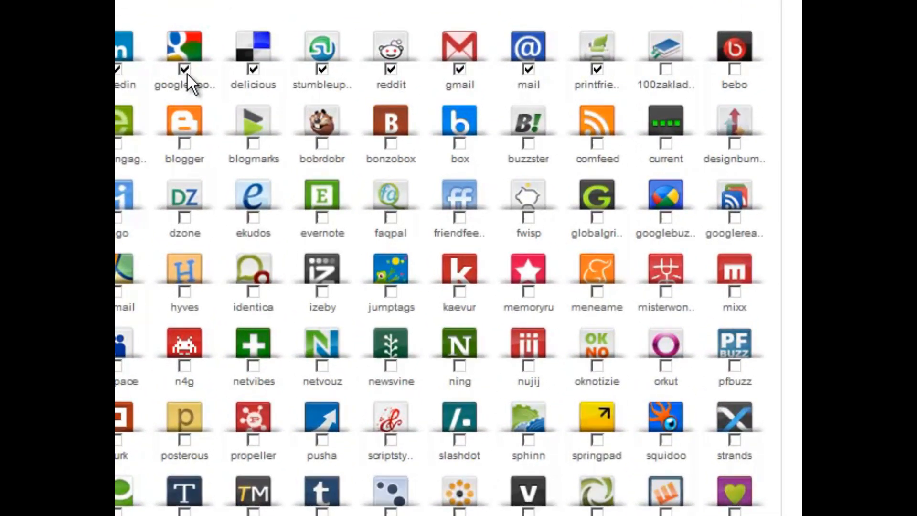
click(238, 99)
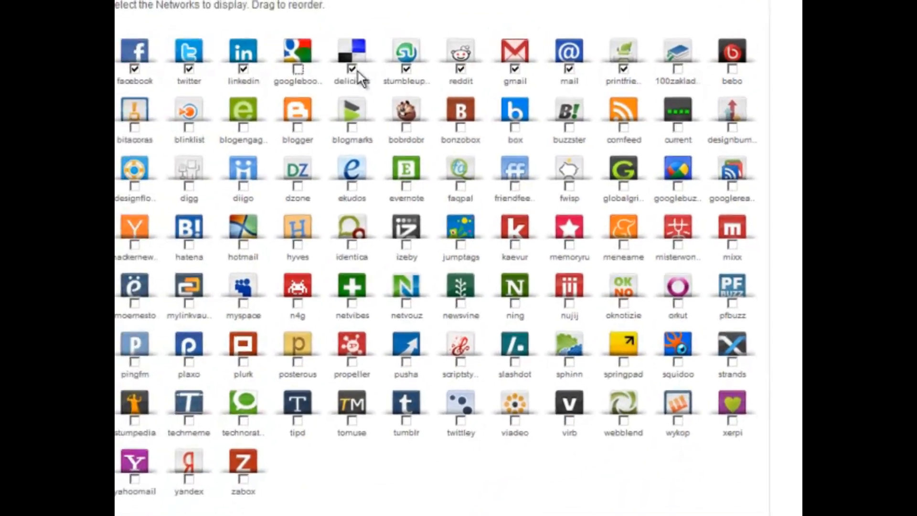
click(352, 69)
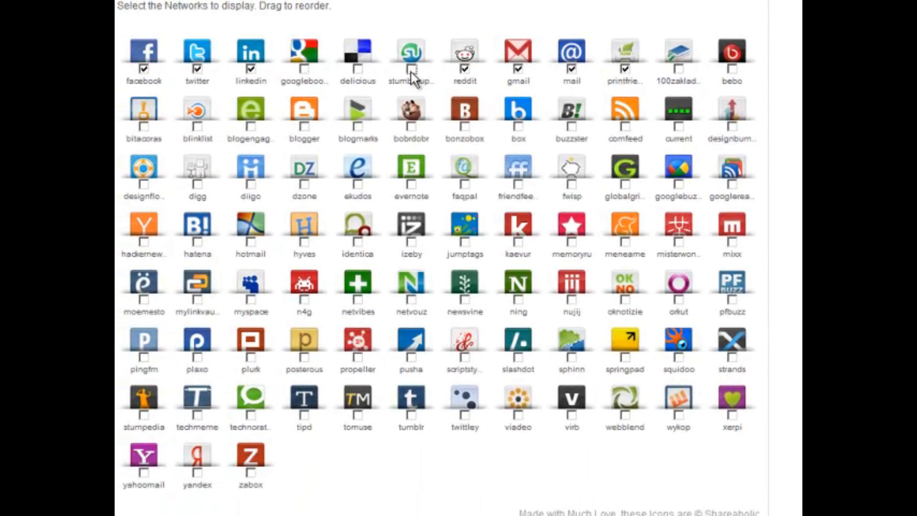
click(465, 68)
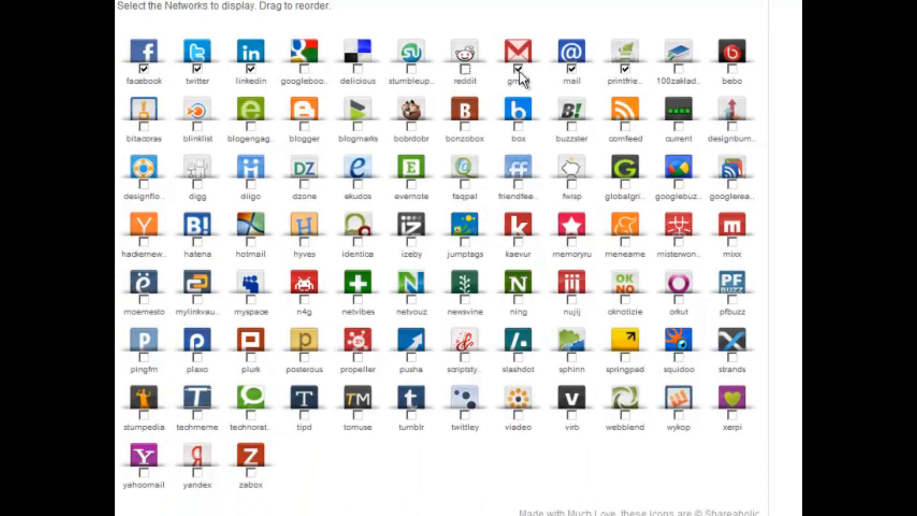
click(625, 69)
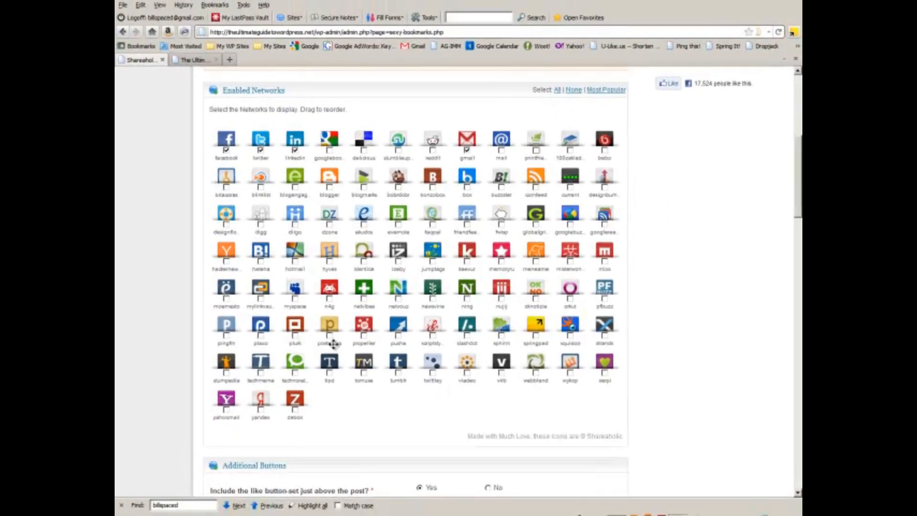
Enable the Posterous and Squidoo networks and save the Shareaholic settings
click(329, 335)
scroll(592, 363, down, 15)
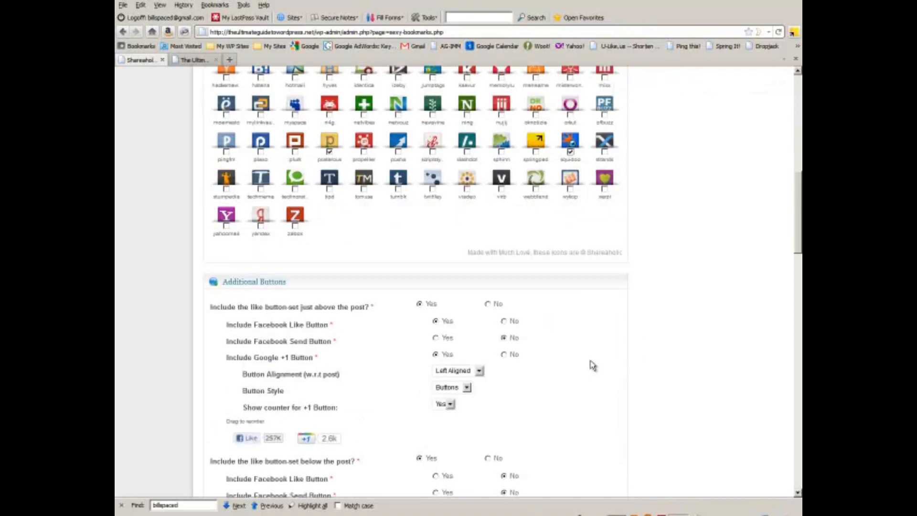
scroll(563, 364, down, 6)
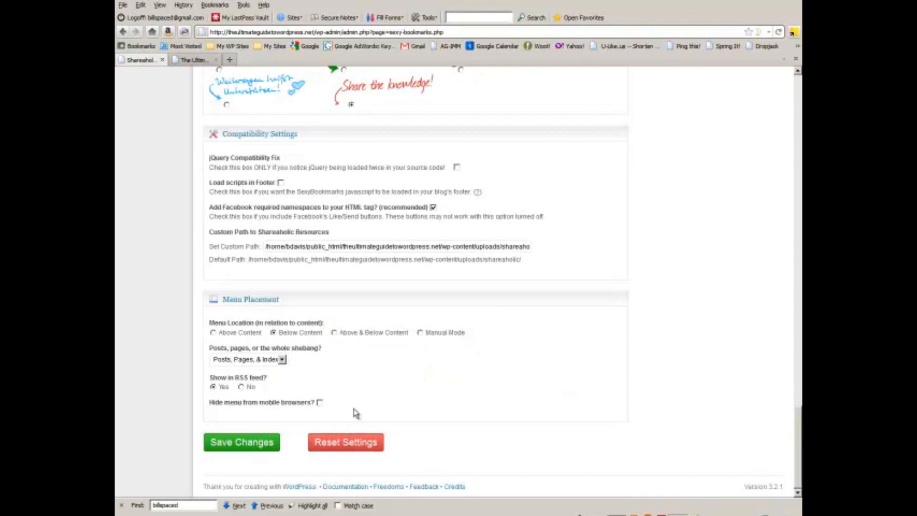
Reload the live site and check the network icons below the media example 1 post
click(195, 60)
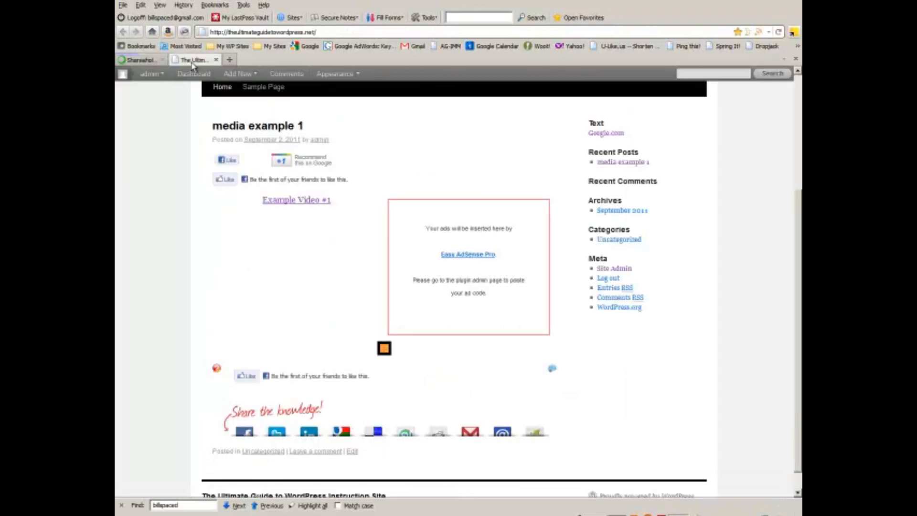
right_click(193, 62)
click(217, 122)
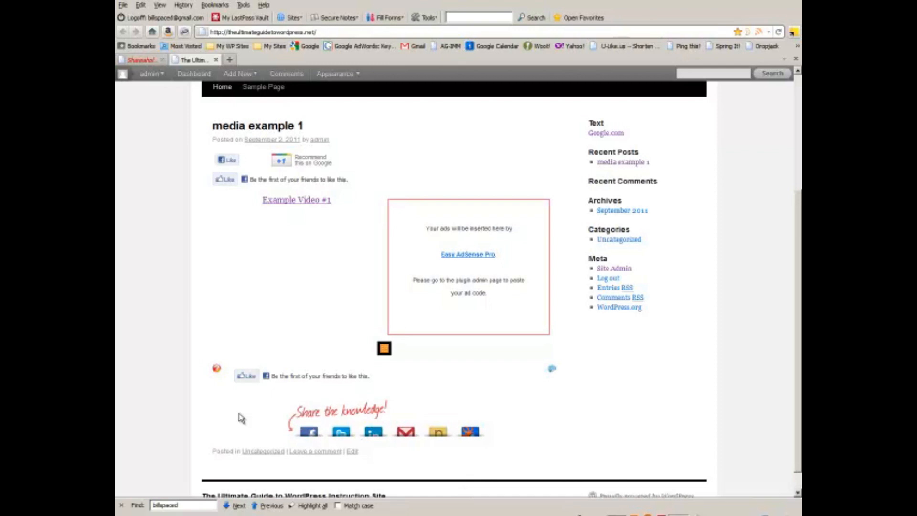
Test the Facebook Like and Google +1 buttons above the media example 1 post, and close the live site to return to Shareaholic Settings
click(229, 160)
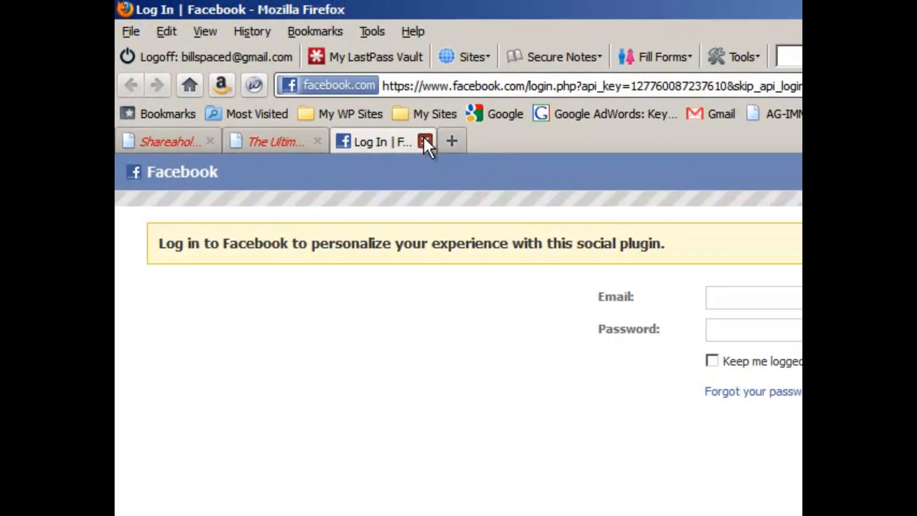
click(425, 141)
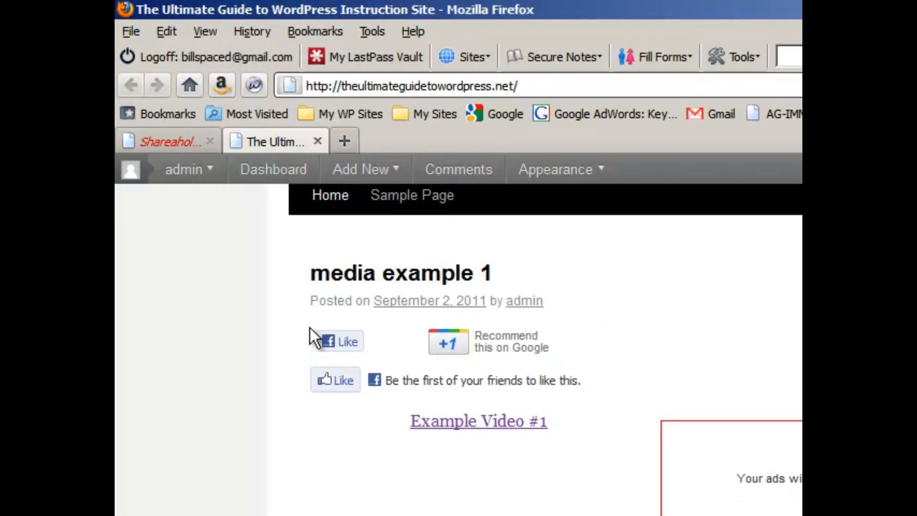
click(442, 344)
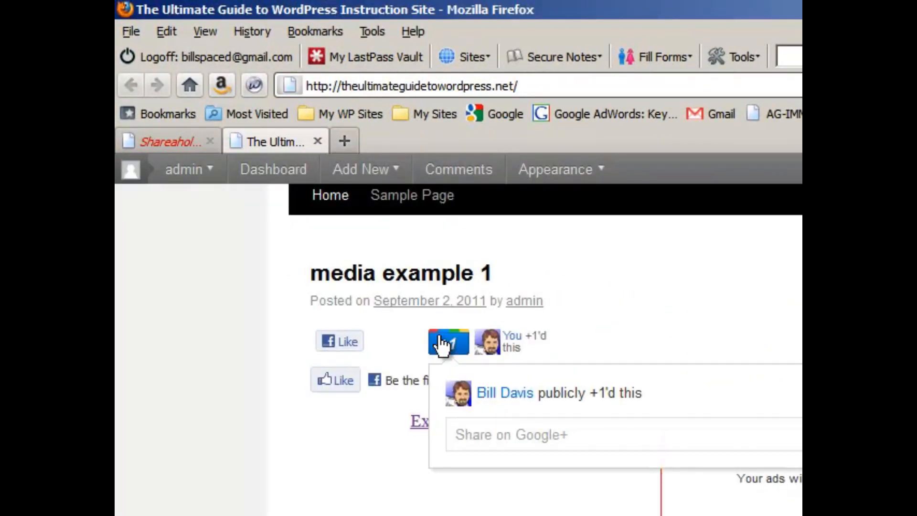
click(225, 317)
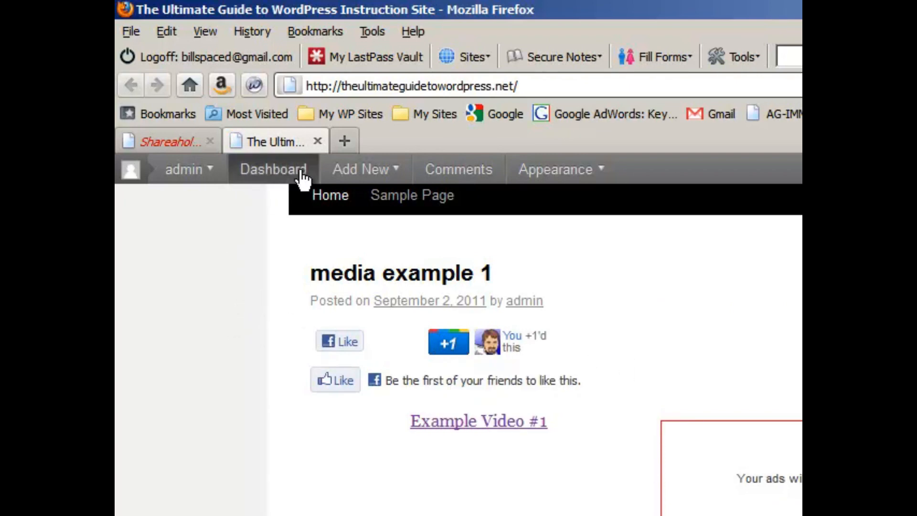
click(317, 141)
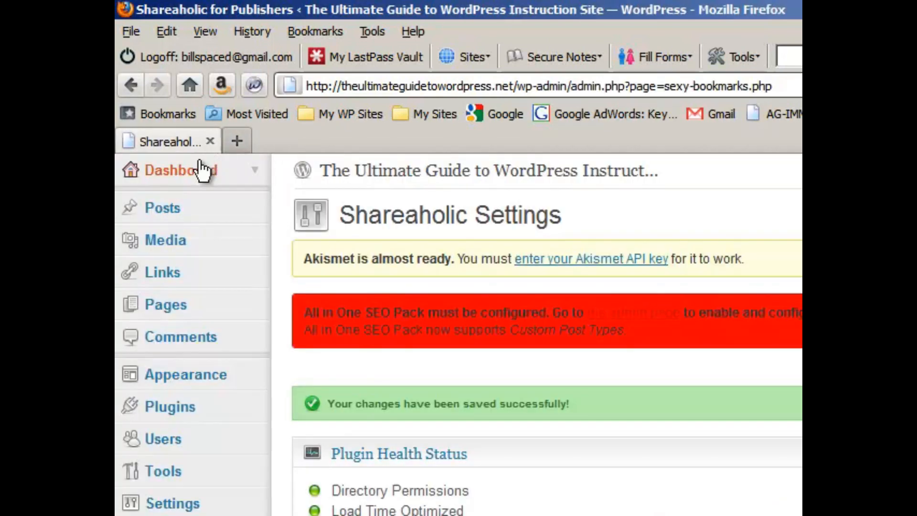